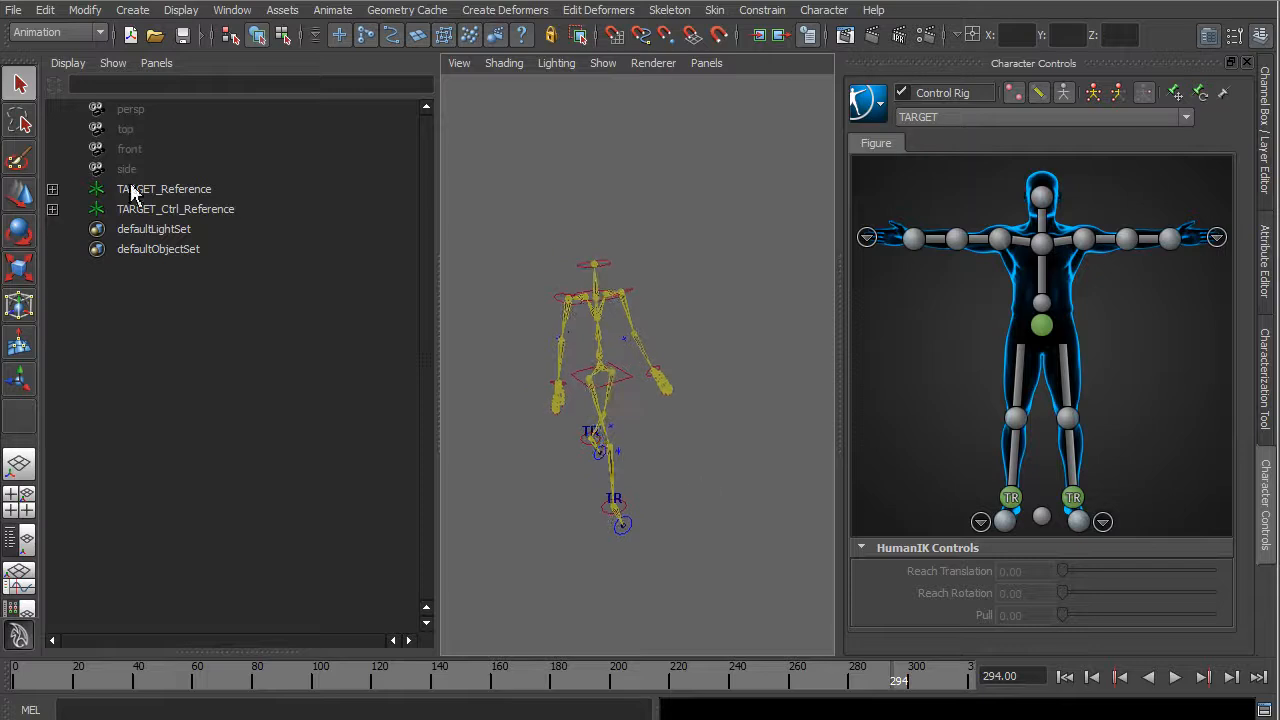
Examine the TARGET_Ctrl_Reference effectors and the TARGET_Reference joint hierarchy by expanding both, down to the children of TARGET_Hips
click(52, 209)
click(215, 230)
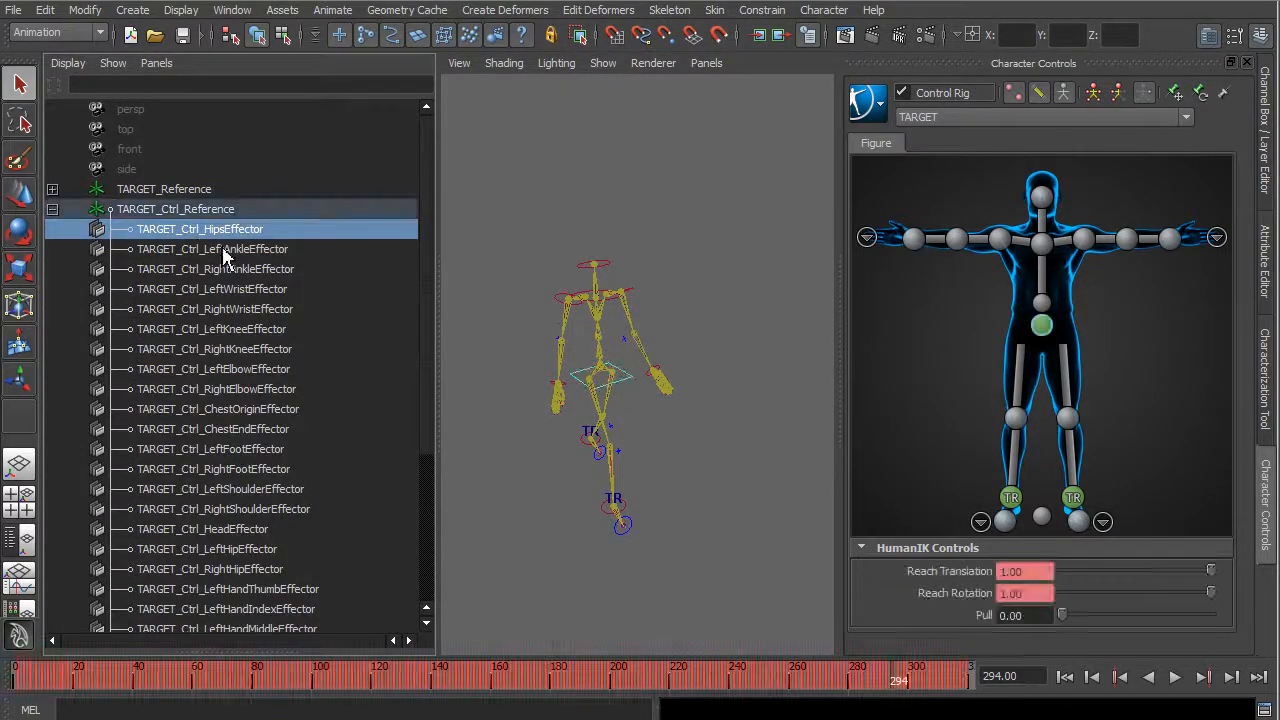
mouse_move(424, 318)
mouse_down()
mouse_move(416, 523)
mouse_move(434, 526)
mouse_move(430, 312)
mouse_up()
click(200, 570)
click(150, 192)
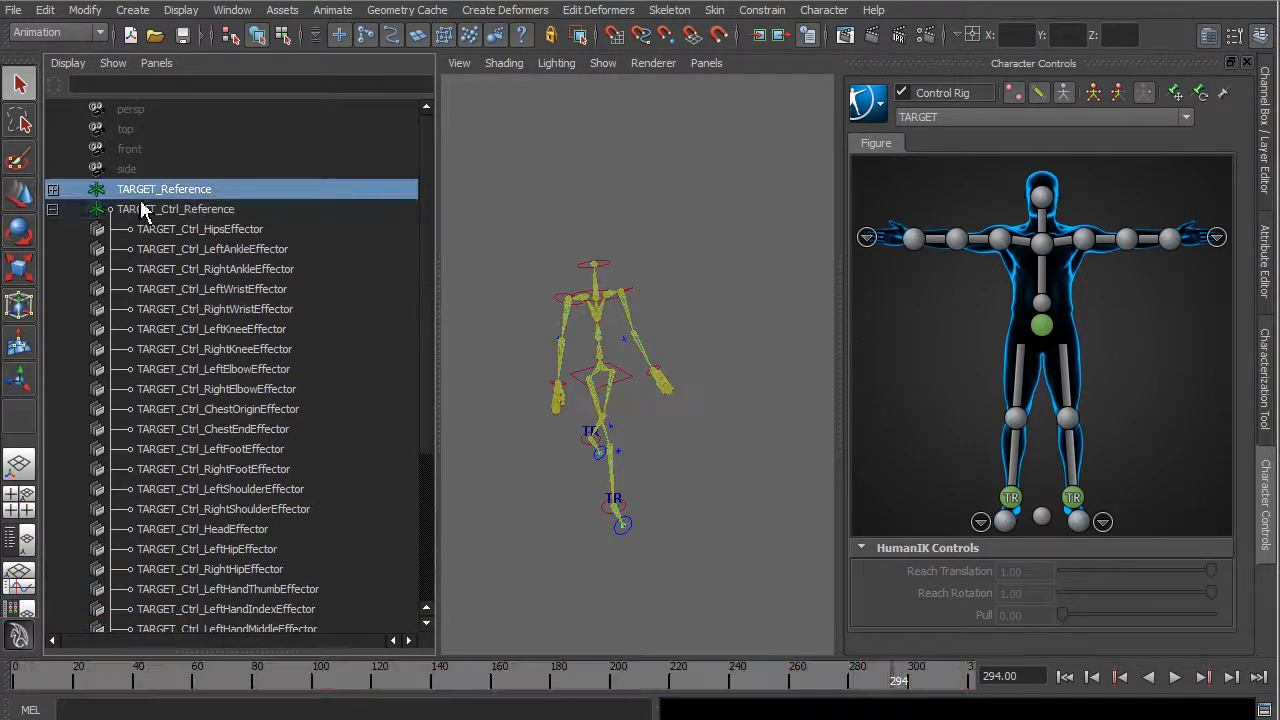
click(53, 189)
click(190, 212)
click(53, 209)
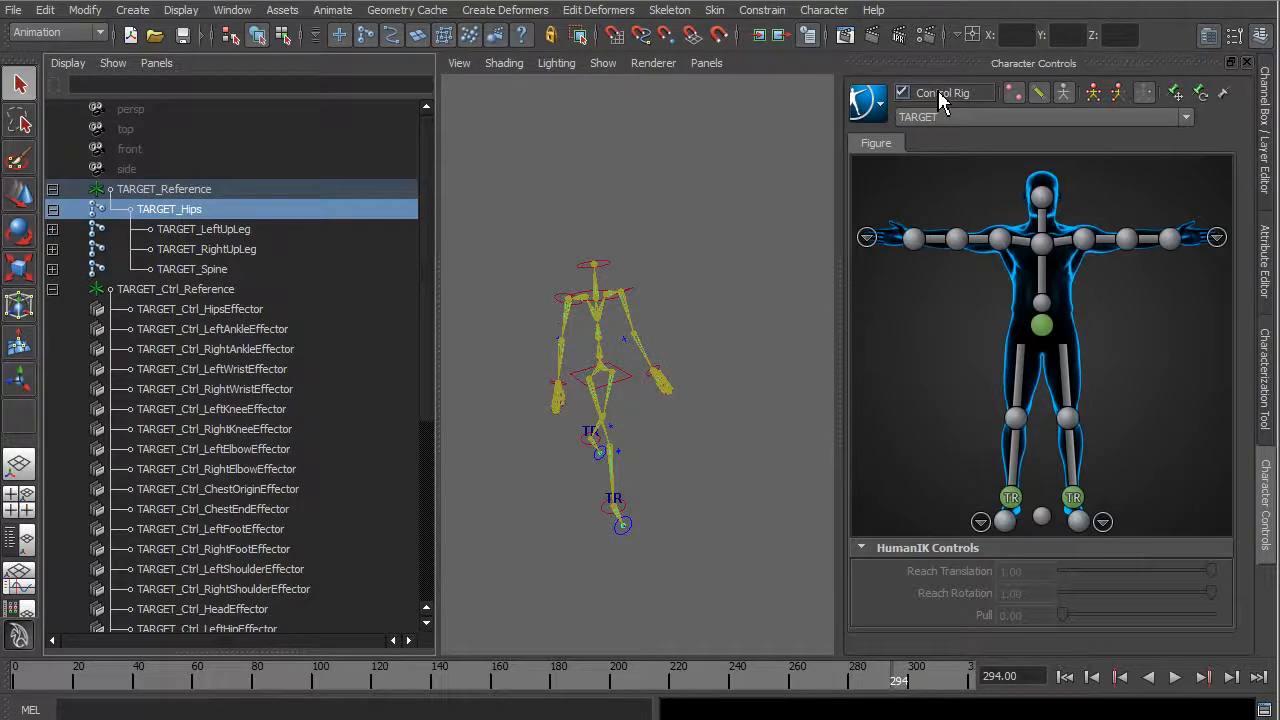
Check the reach settings of the right and left ankle effectors on the HumanIK character figure
click(728, 528)
click(1012, 502)
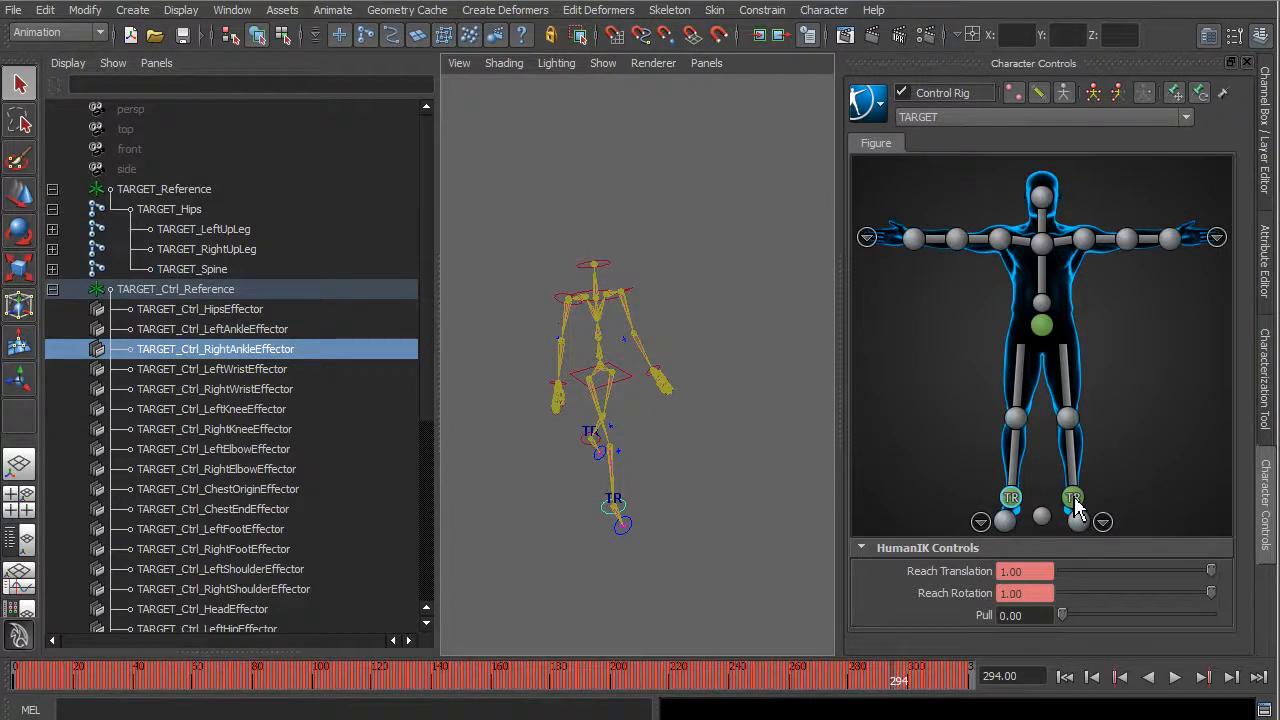
click(1074, 505)
click(1011, 499)
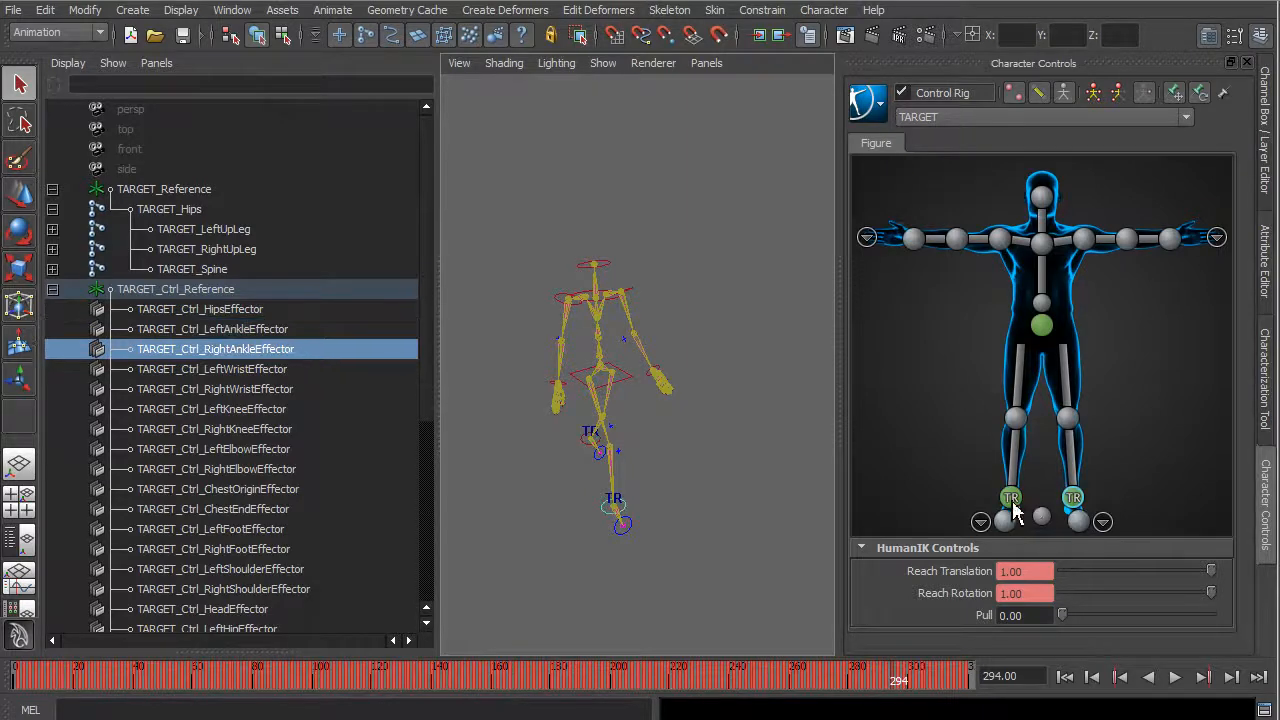
click(1075, 508)
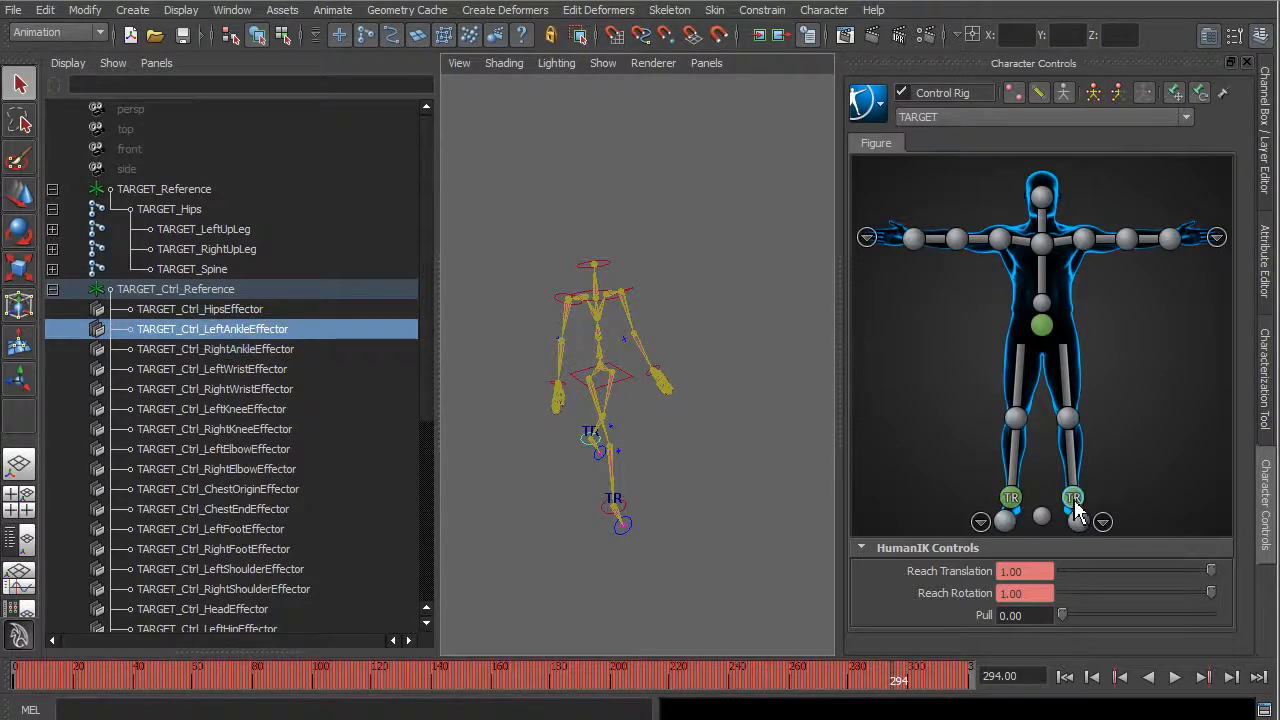
Select the right forearm control and show its channels together with an enlarged animation layer list
click(944, 244)
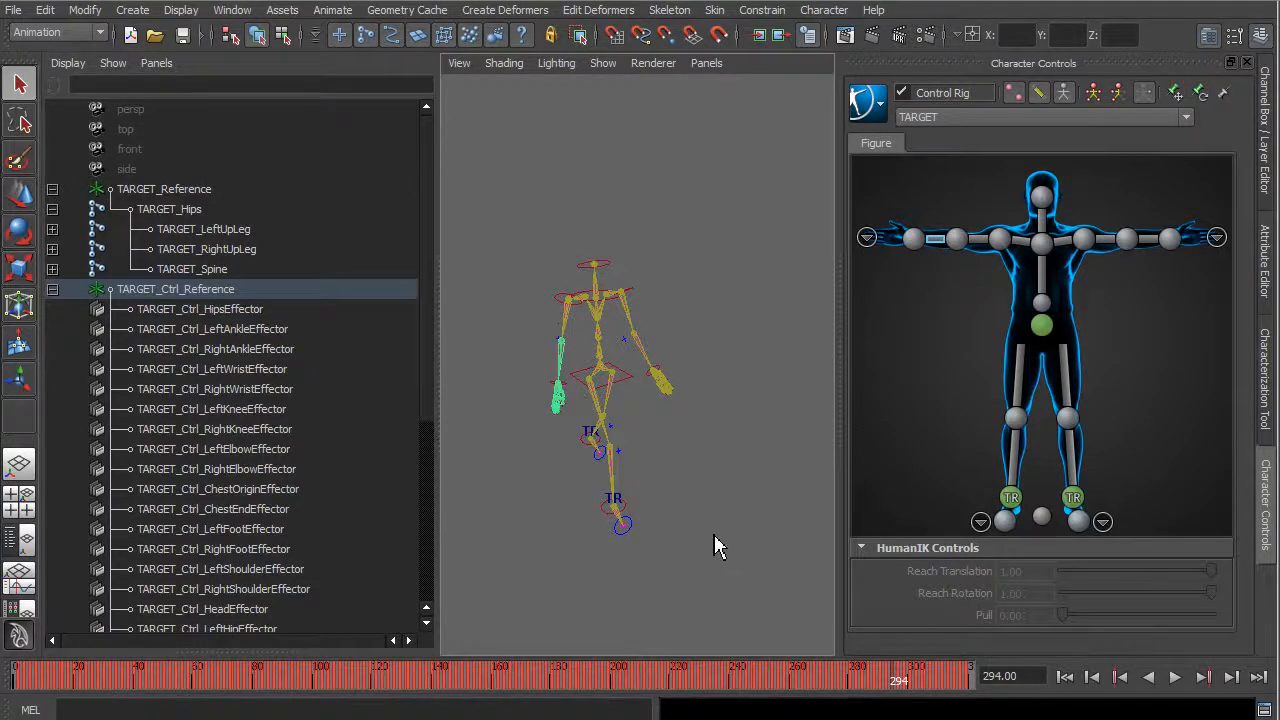
alt+drag(540, 590, 710, 540)
mouse_move(710, 540)
alt+right_down()
mouse_move(751, 543)
mouse_move(723, 543)
alt+right_up()
mouse_move(703, 488)
alt+mouse_down()
mouse_move(697, 523)
mouse_move(723, 509)
mouse_move(722, 490)
alt+mouse_up()
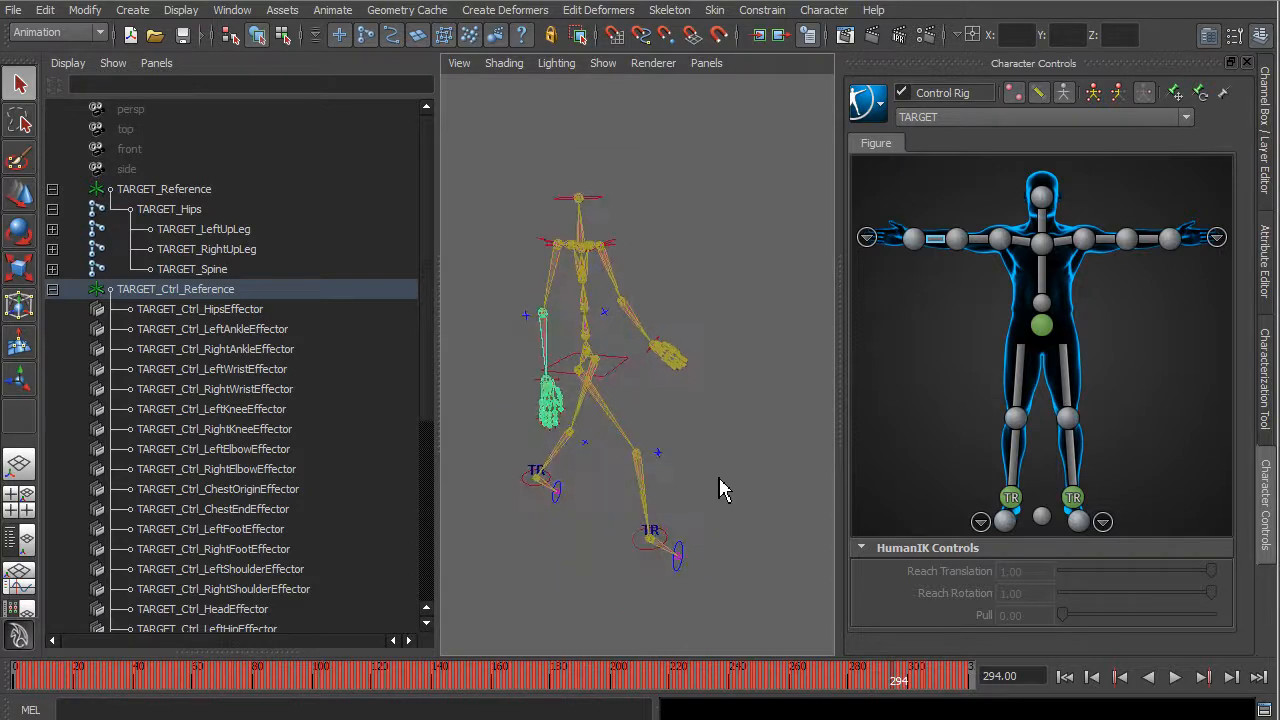
click(1267, 186)
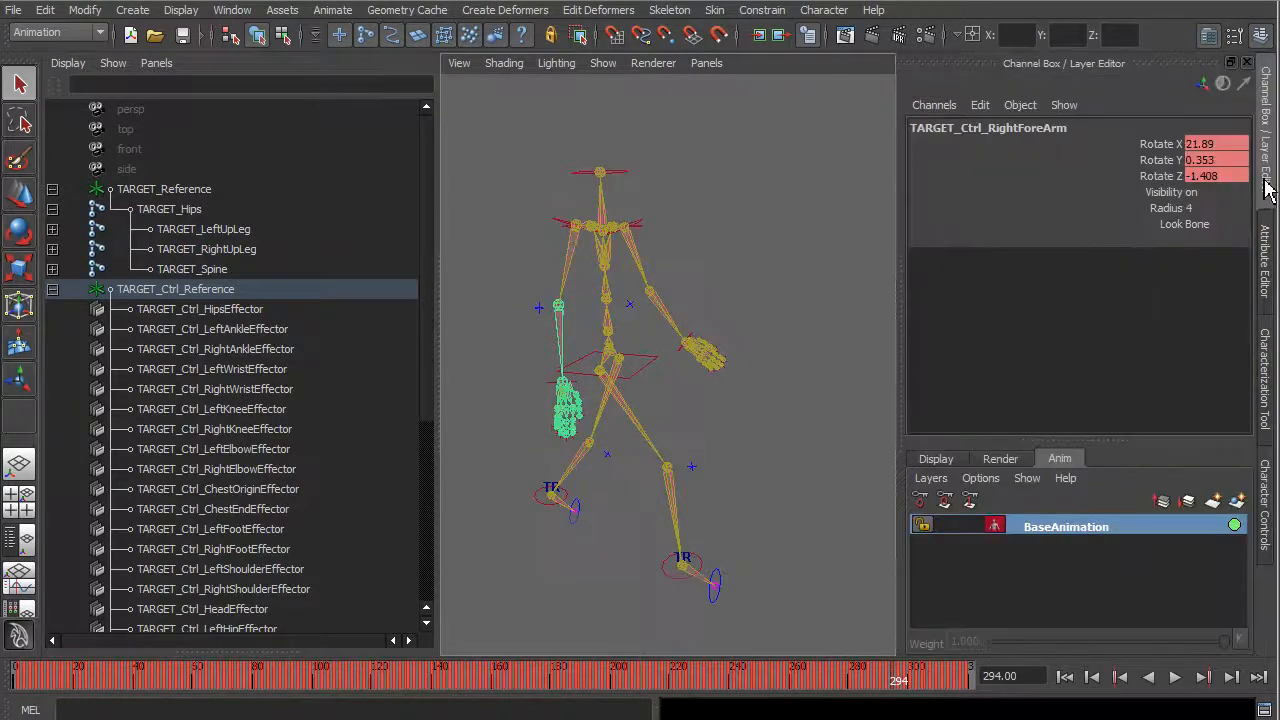
drag(1132, 442, 1108, 262)
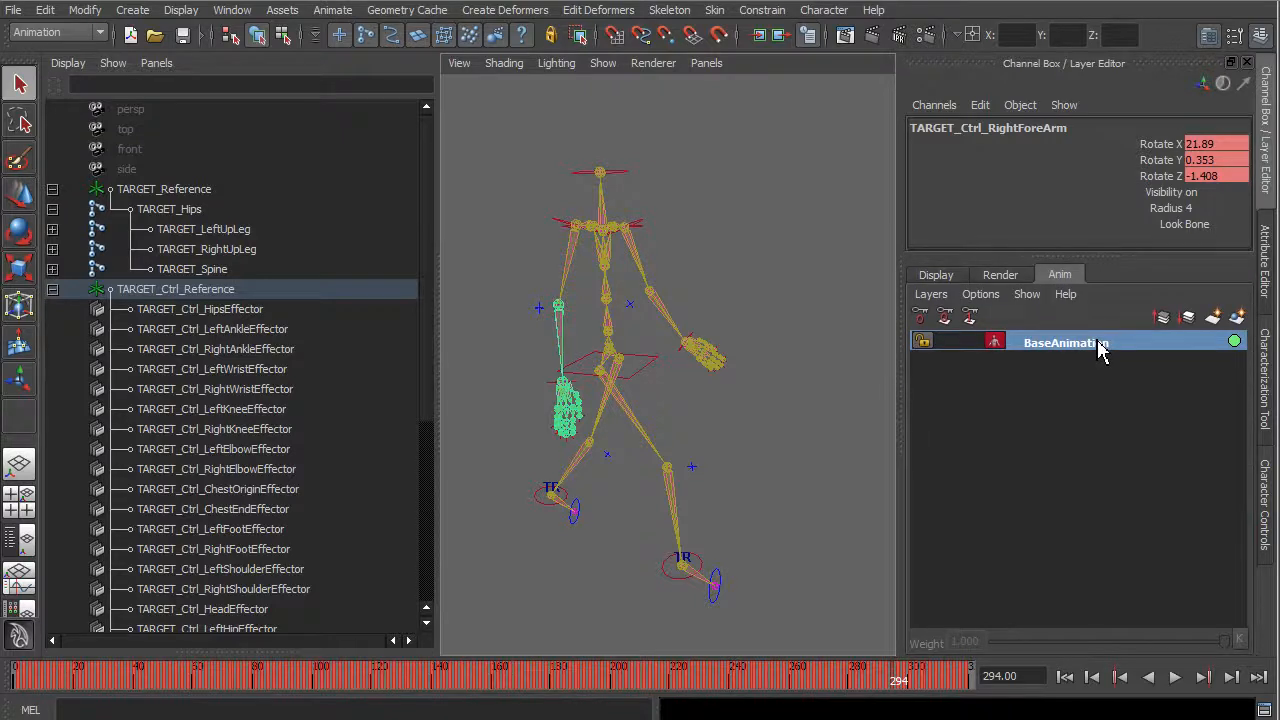
Scrub the animation back to about frame 120 and play it, stopping at frame 208
drag(745, 675, 416, 662)
key(f)
alt+right_drag(754, 448, 613, 449)
alt+drag(613, 449, 709, 458)
alt+right_drag(709, 470, 586, 451)
key(alt+v)
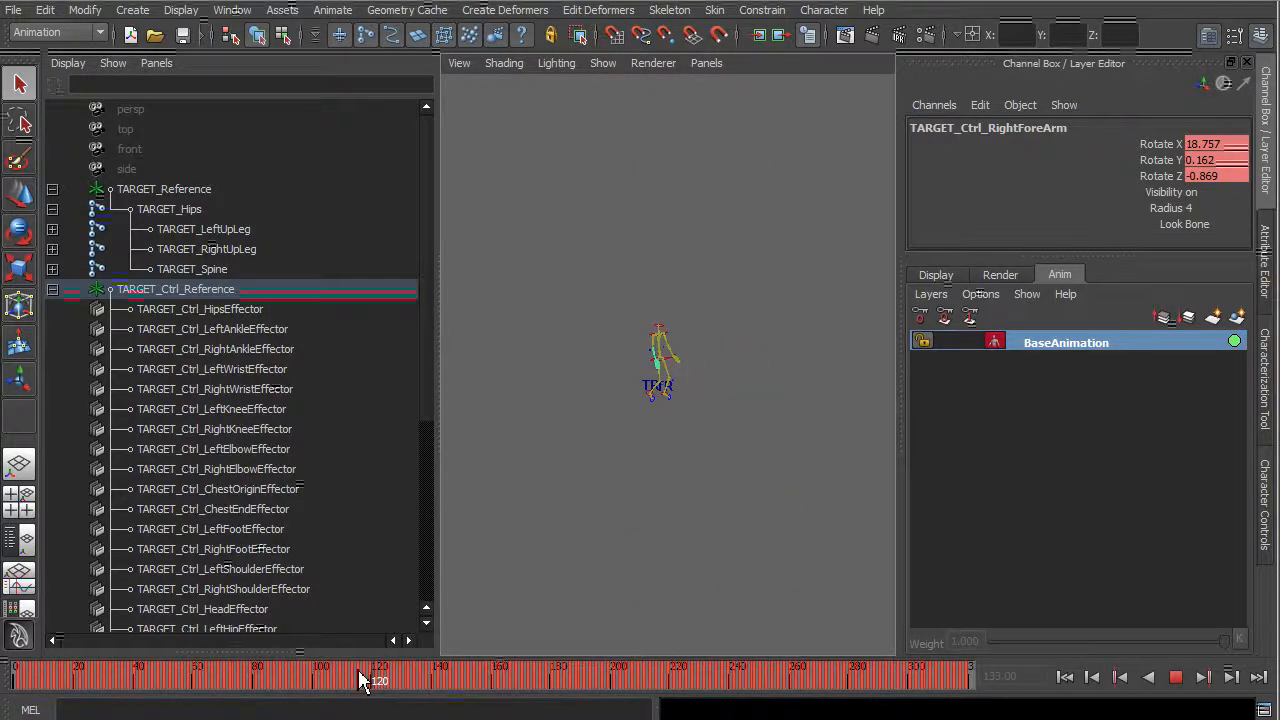
key(alt+v)
Review the Control Rig options, including adding the rig to a new animation layer, and keep TARGET as the active character
click(1266, 505)
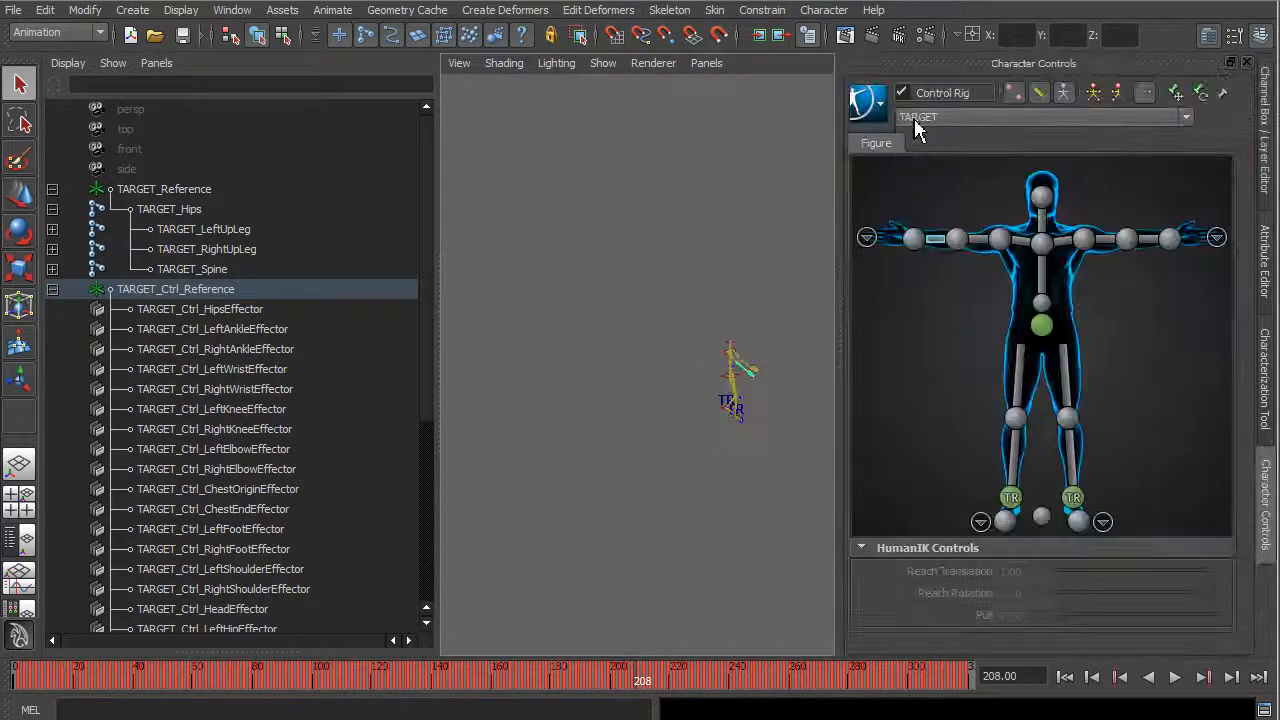
click(880, 104)
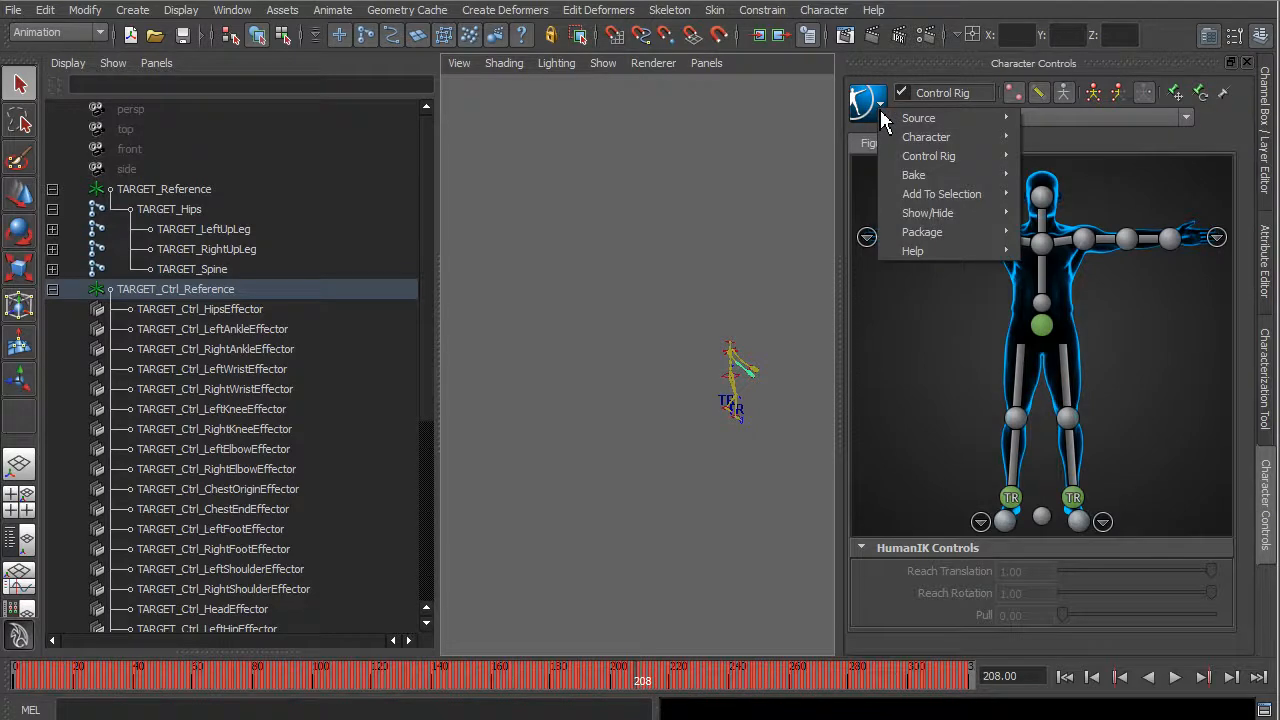
mouse_move(932, 160)
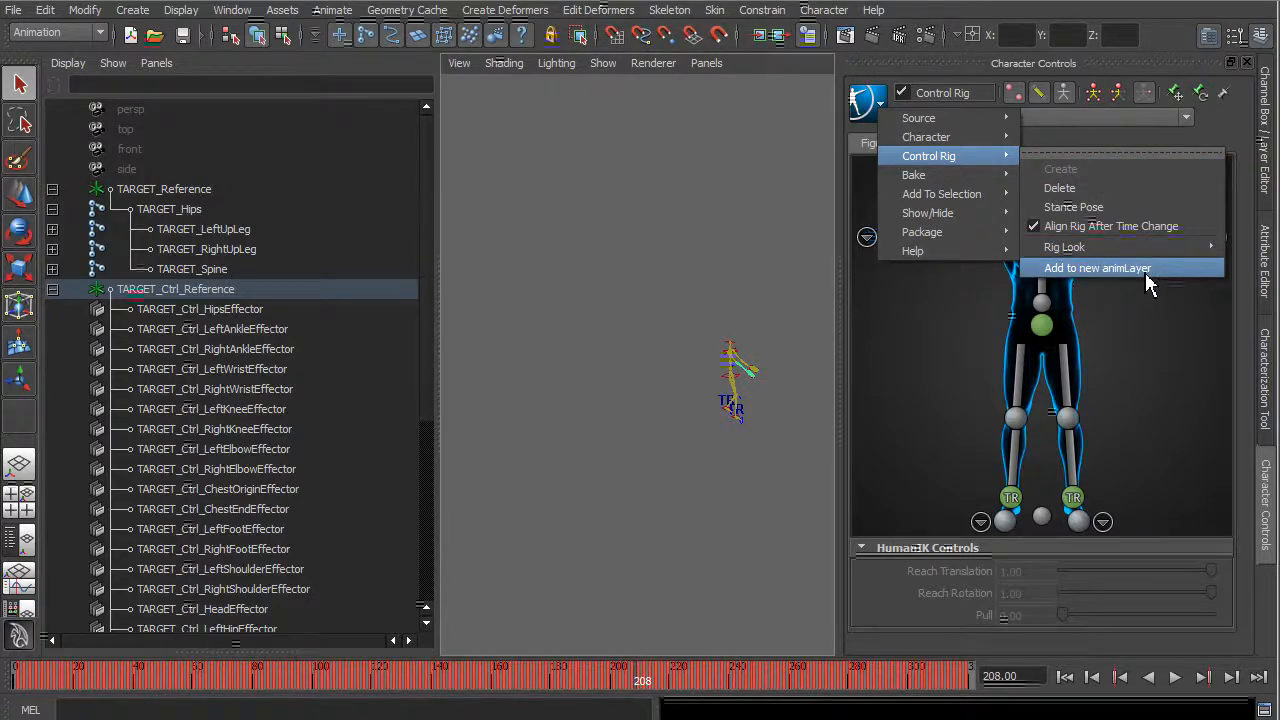
click(1228, 140)
click(941, 117)
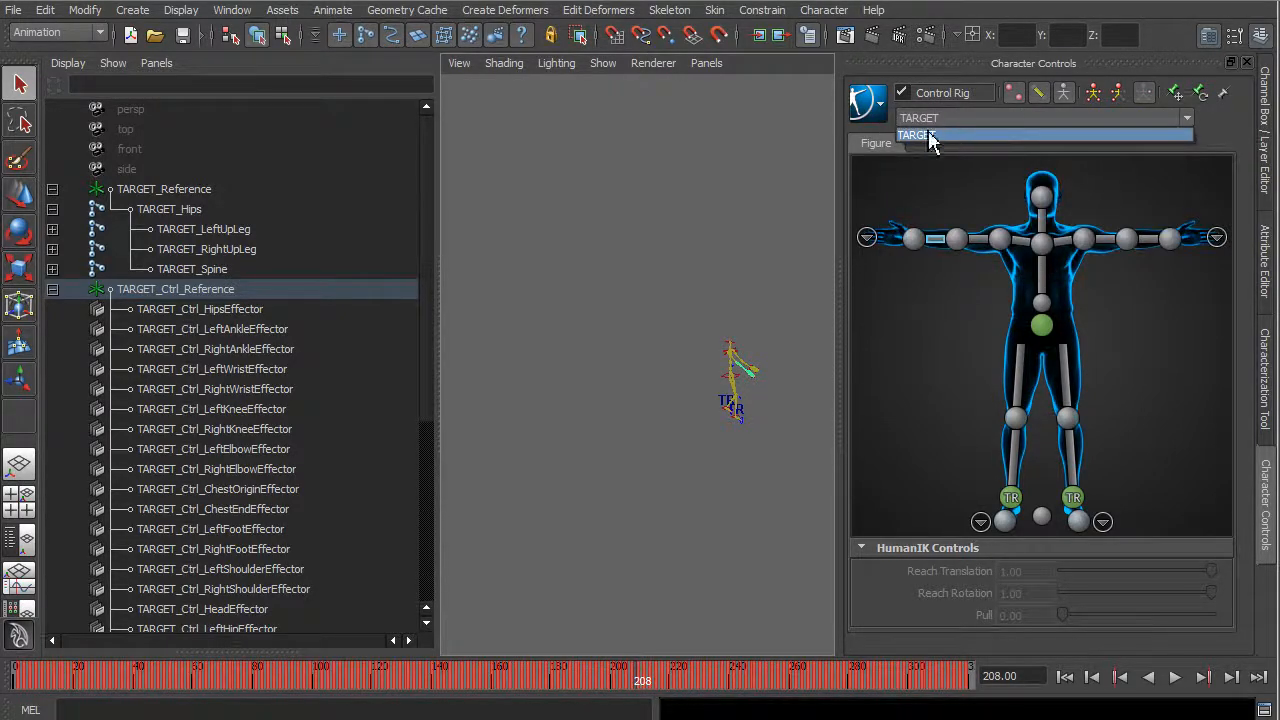
click(928, 140)
Select both the right and left wrist effectors of the TARGET rig
alt+middle_drag(714, 394, 597, 390)
alt+right_drag(593, 376, 697, 396)
alt+middle_drag(697, 396, 820, 430)
click(750, 400)
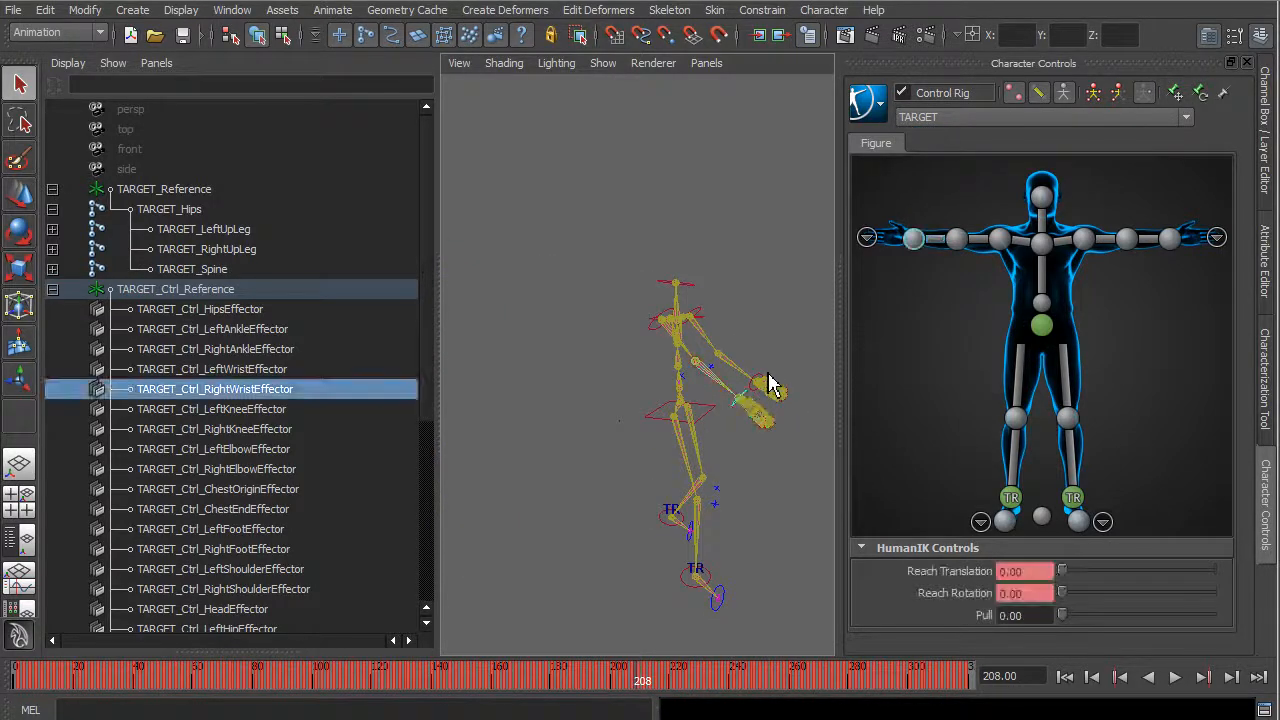
shift+click(768, 388)
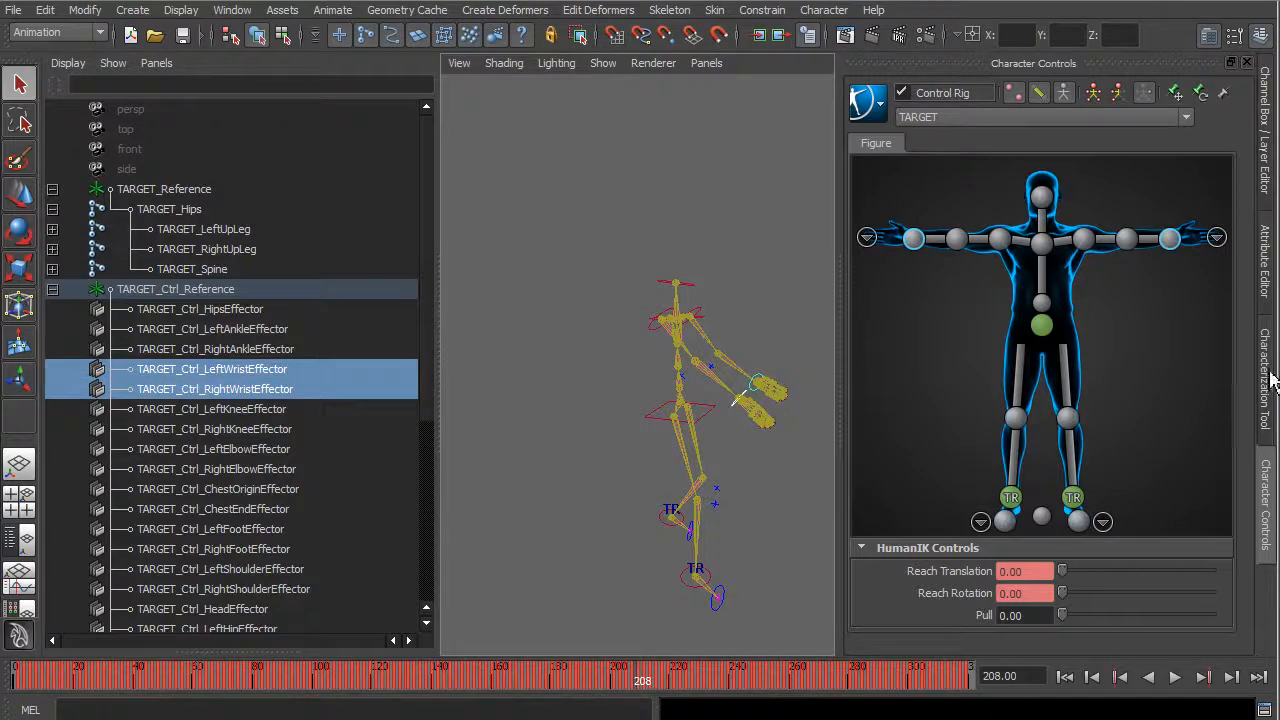
Create an animation layer from the selected wrist effectors
click(1266, 130)
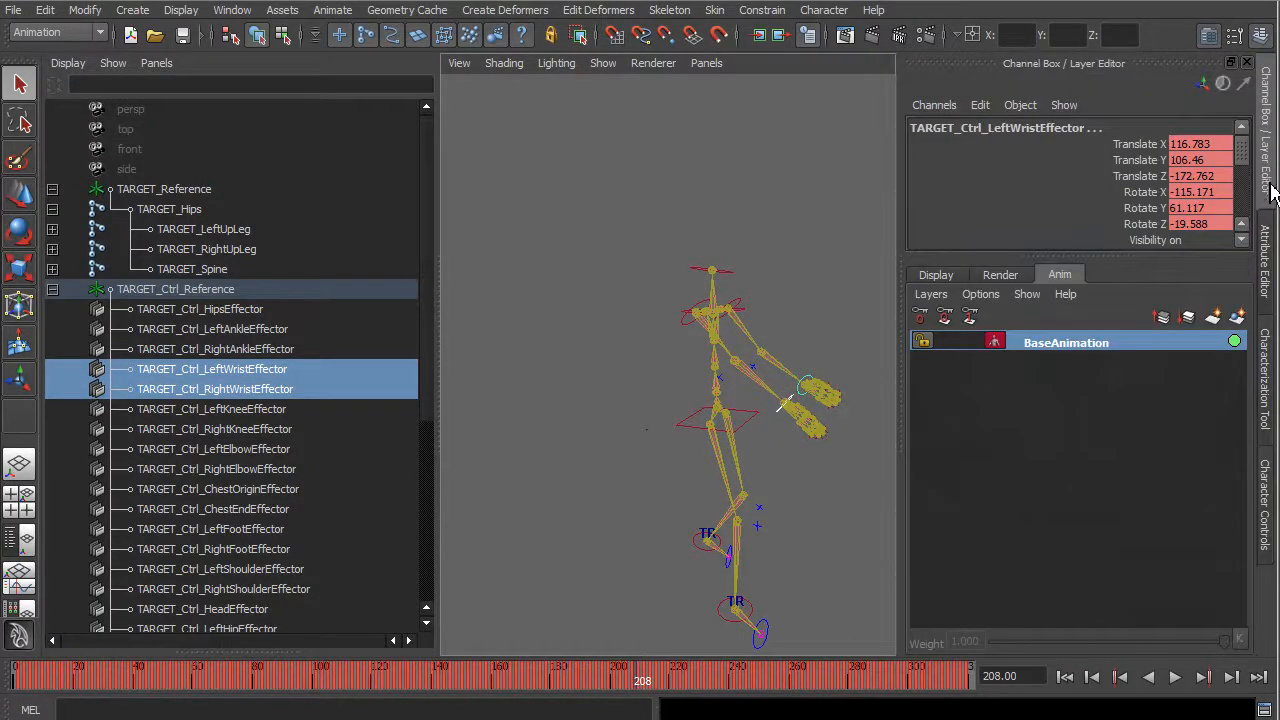
click(1237, 317)
click(1094, 345)
double_click(1096, 344)
key(Return)
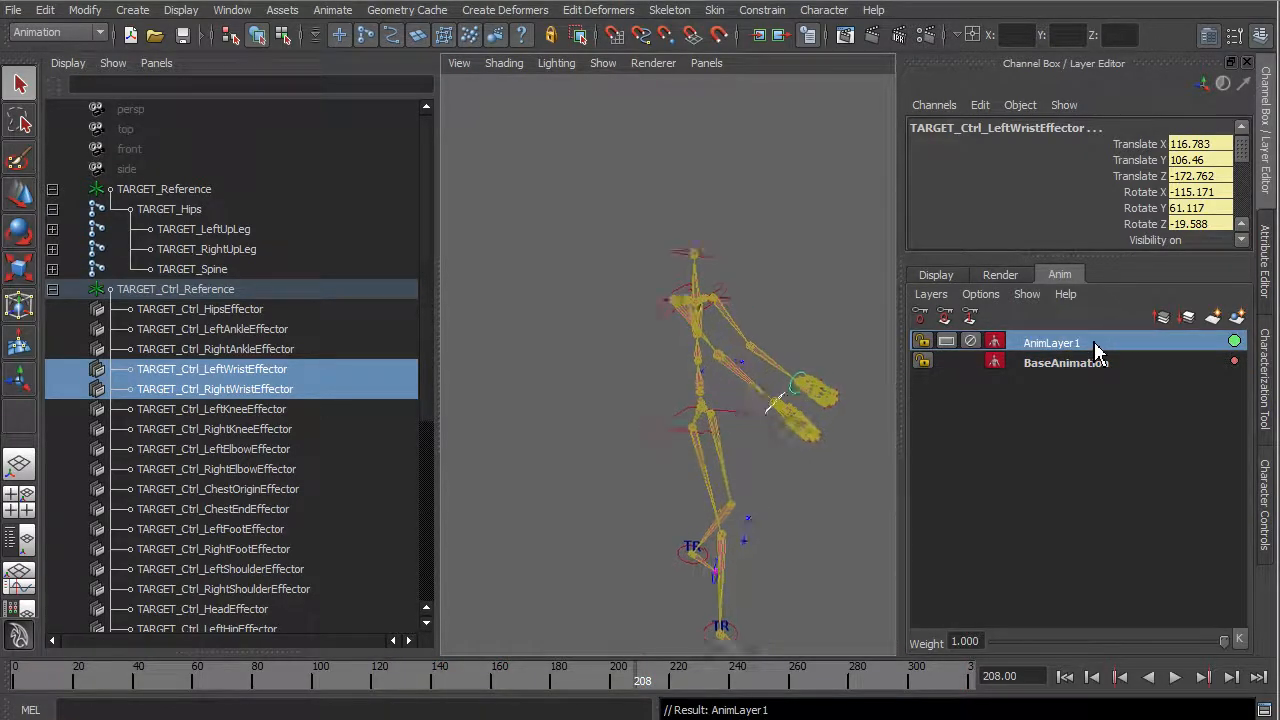
Rename the new animation layer to FixWrist
key(f)
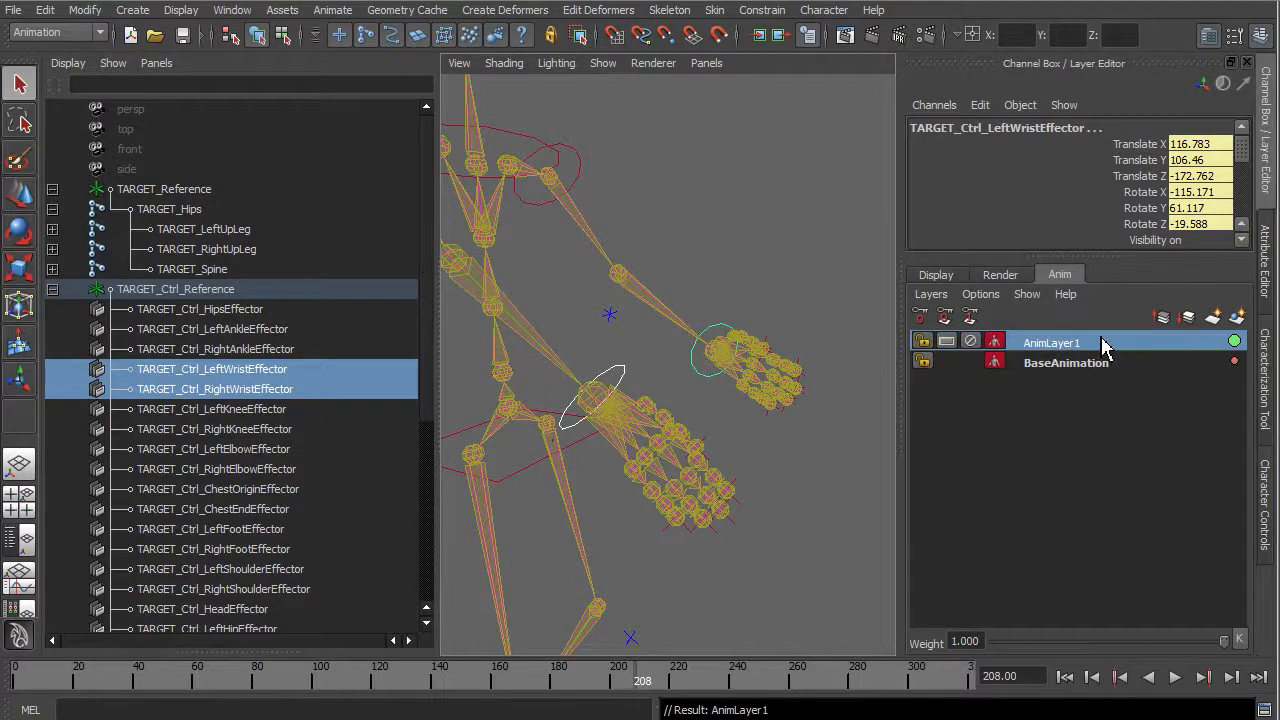
double_click(1098, 345)
text(Fix)
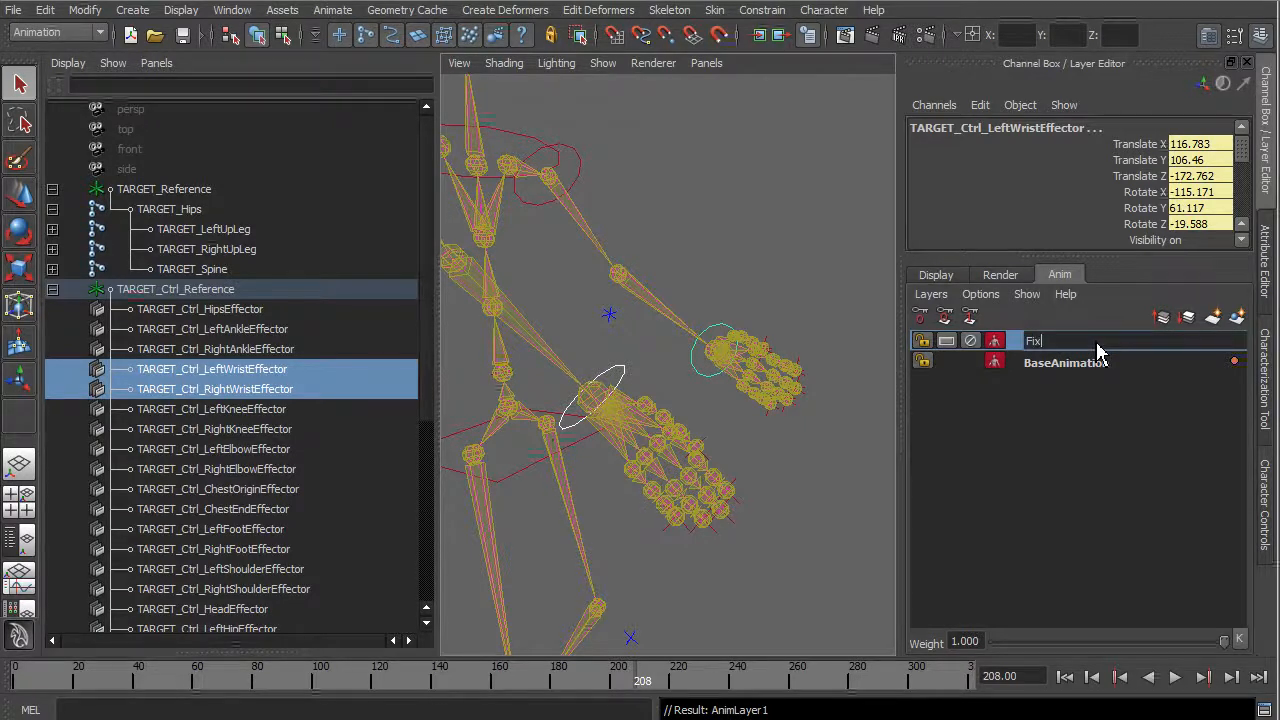
text(Wrist)
key(Return)
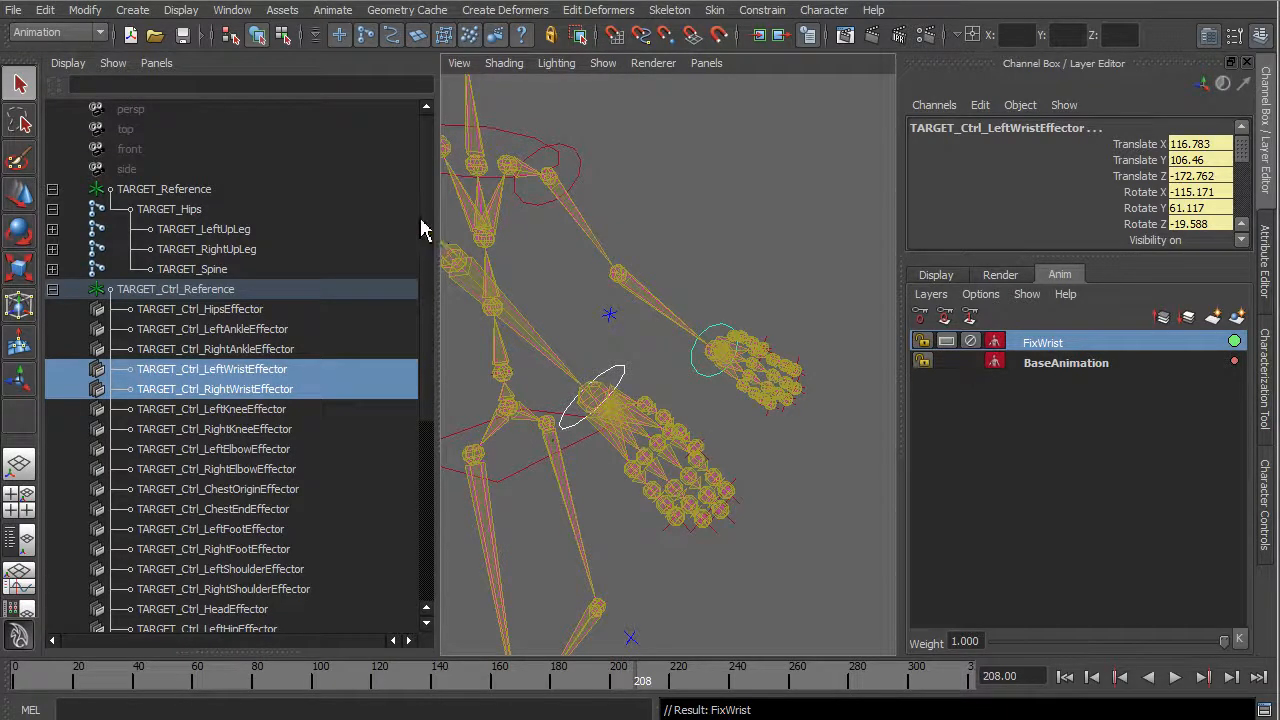
Inspect which attributes of both wrist effectors belong to the FixWrist layer in the Relationship Editor, and minimize the editor
click(232, 10)
mouse_move(428, 118)
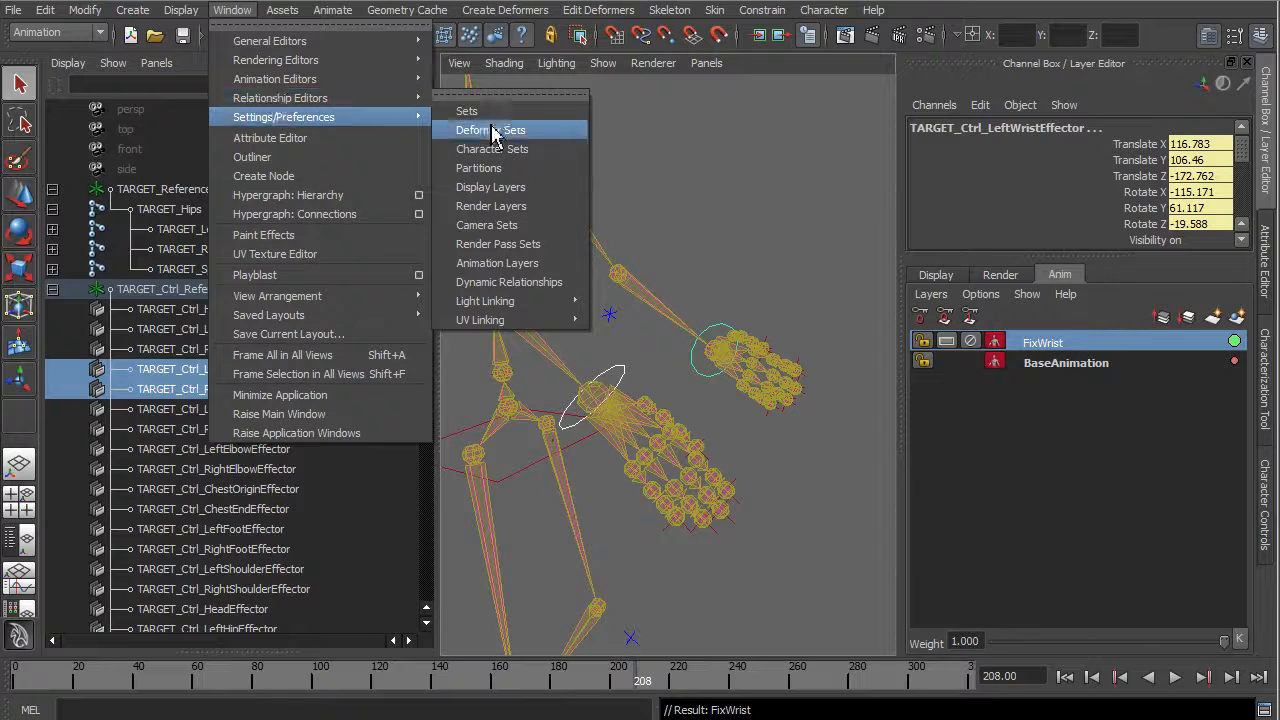
click(524, 266)
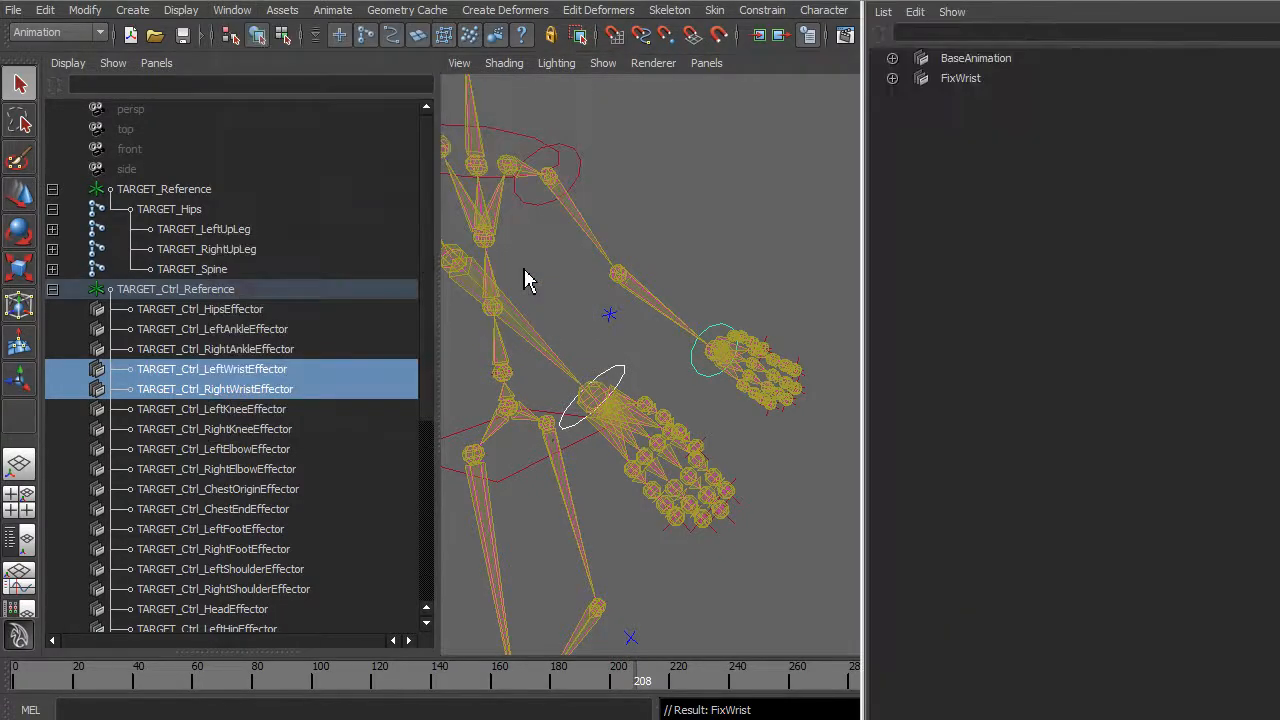
drag(1016, 0, 413, 36)
click(357, 196)
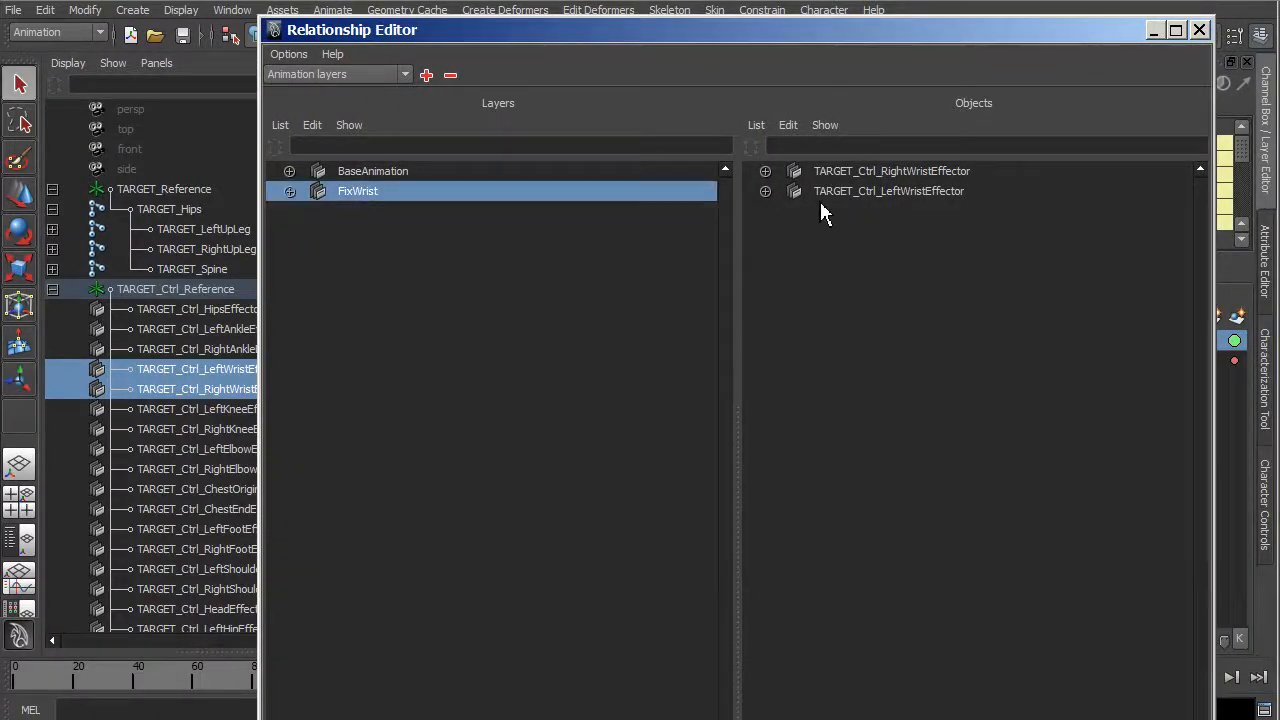
click(765, 191)
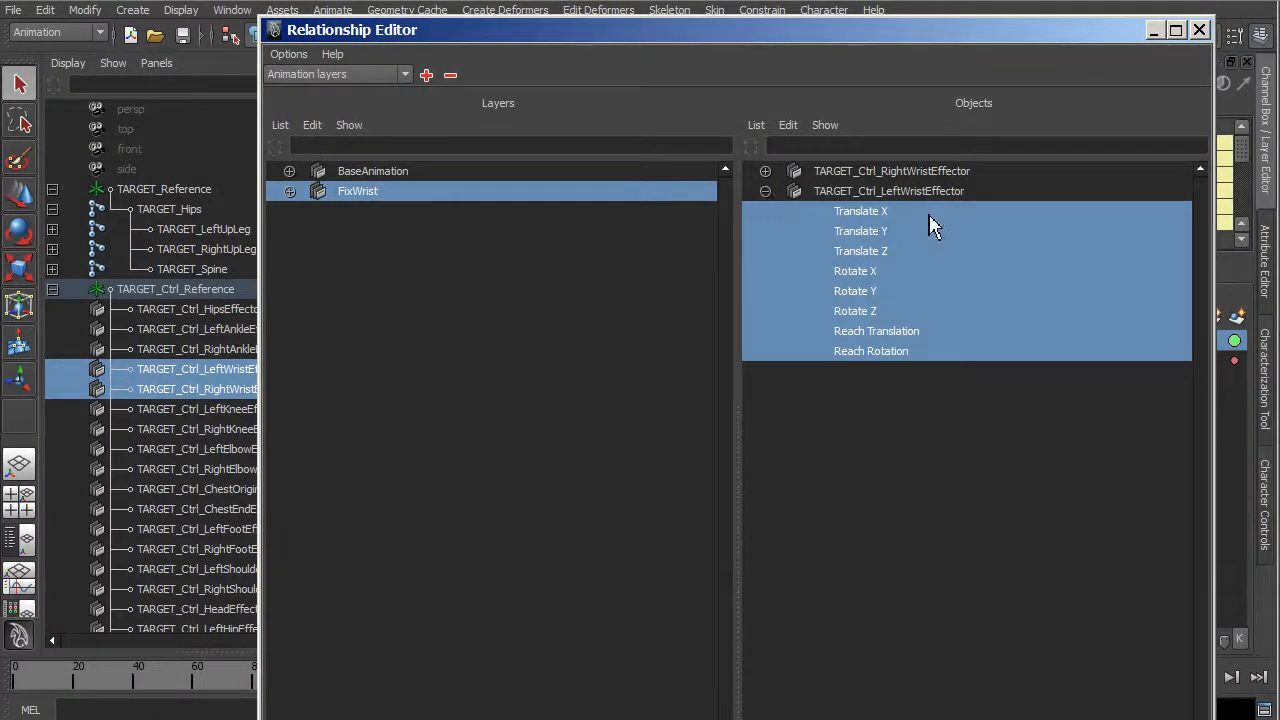
click(766, 172)
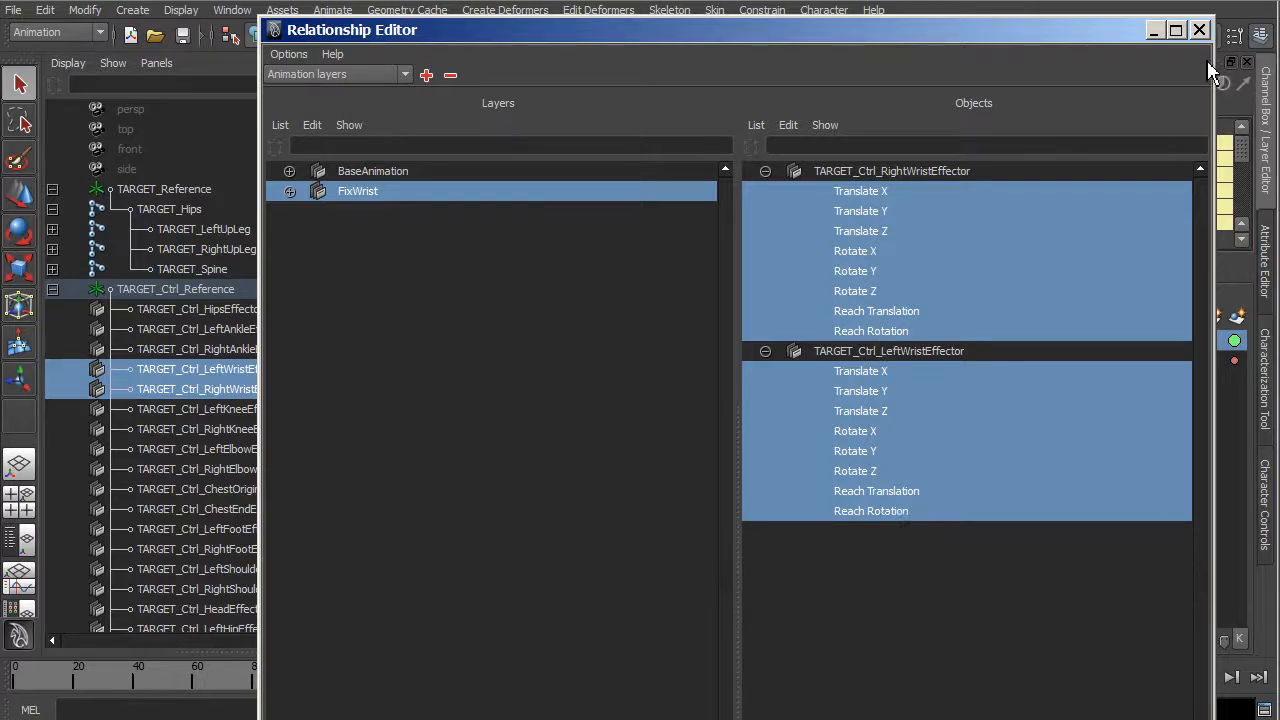
click(1154, 32)
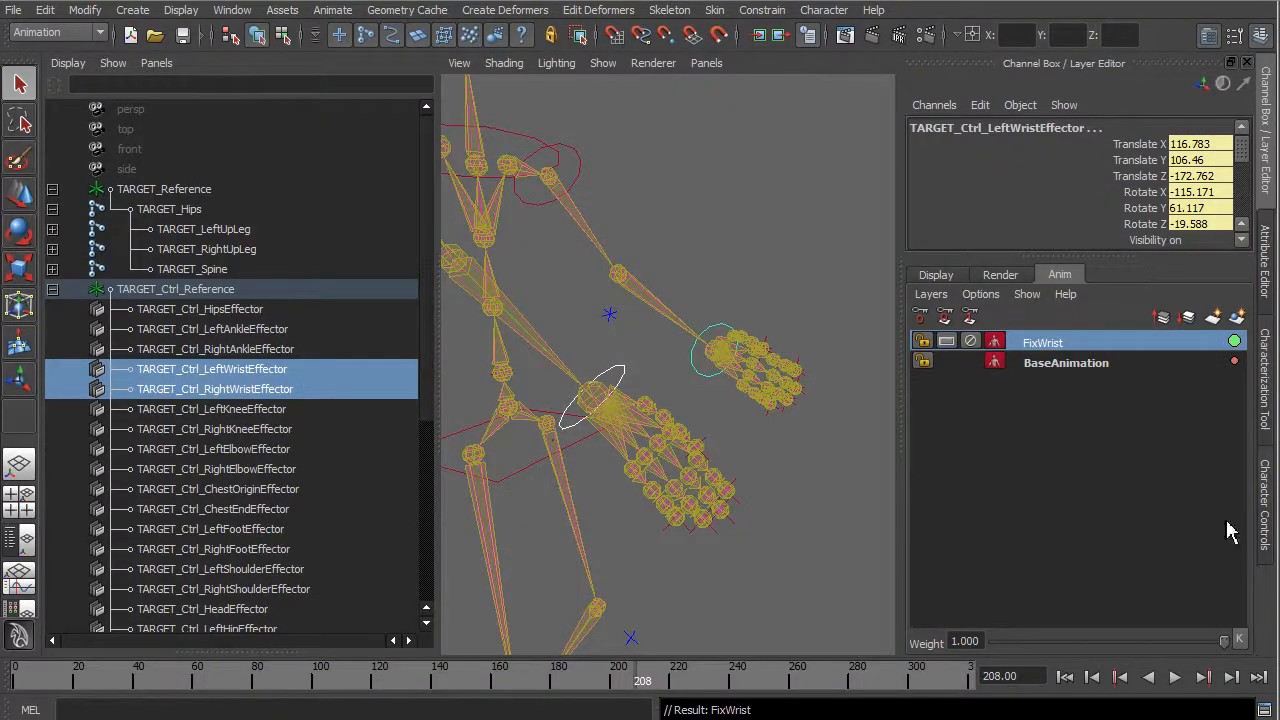
Make the Pull attribute keyable on both wrist effectors with Channel Control
click(1266, 530)
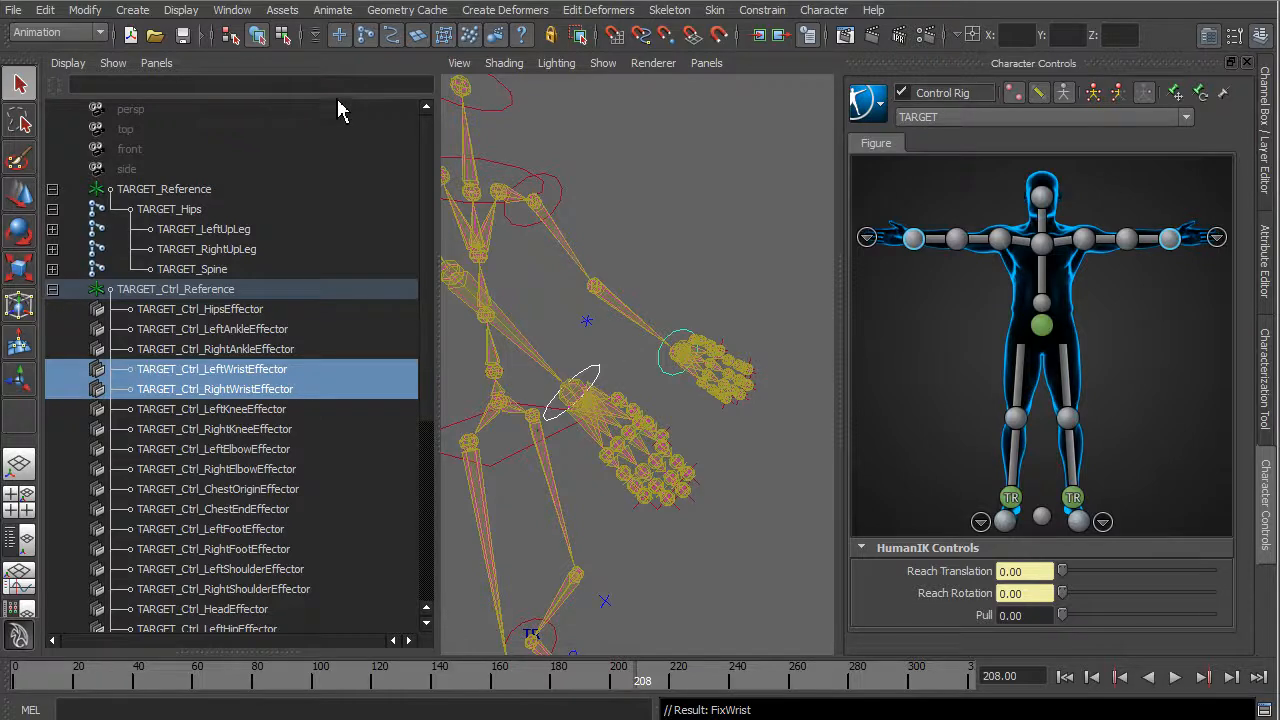
click(224, 14)
mouse_move(252, 48)
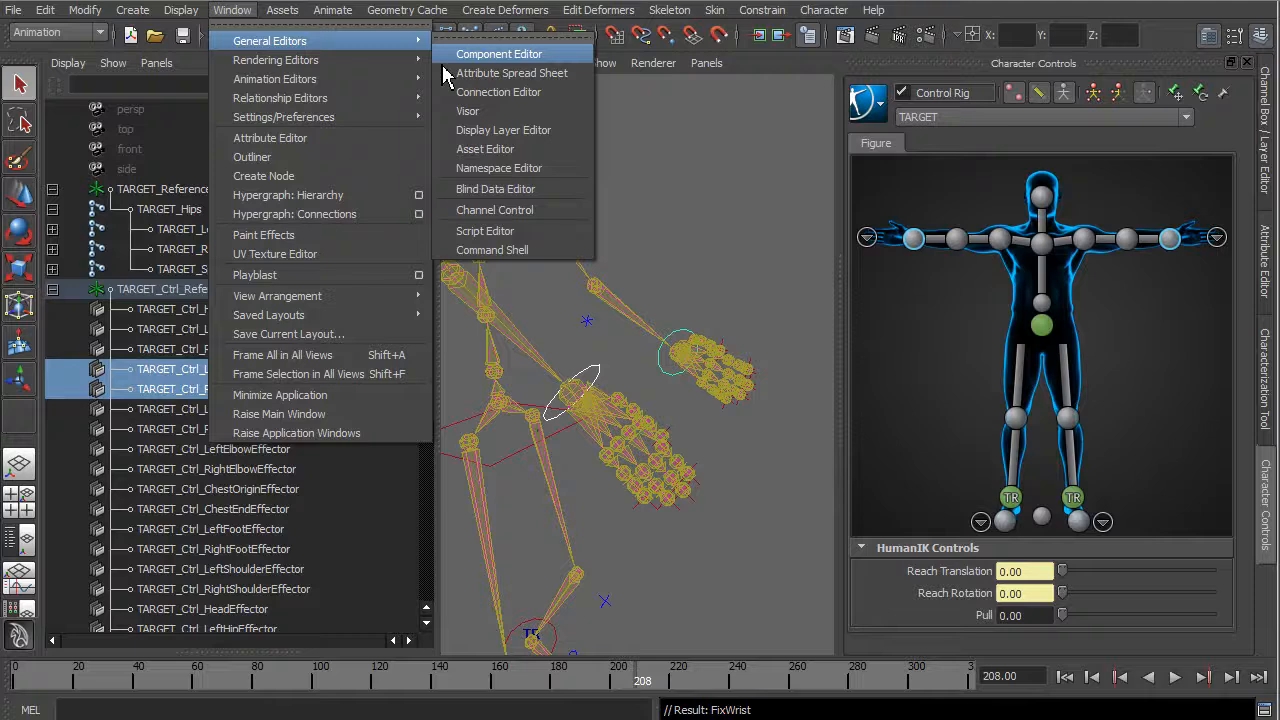
click(494, 210)
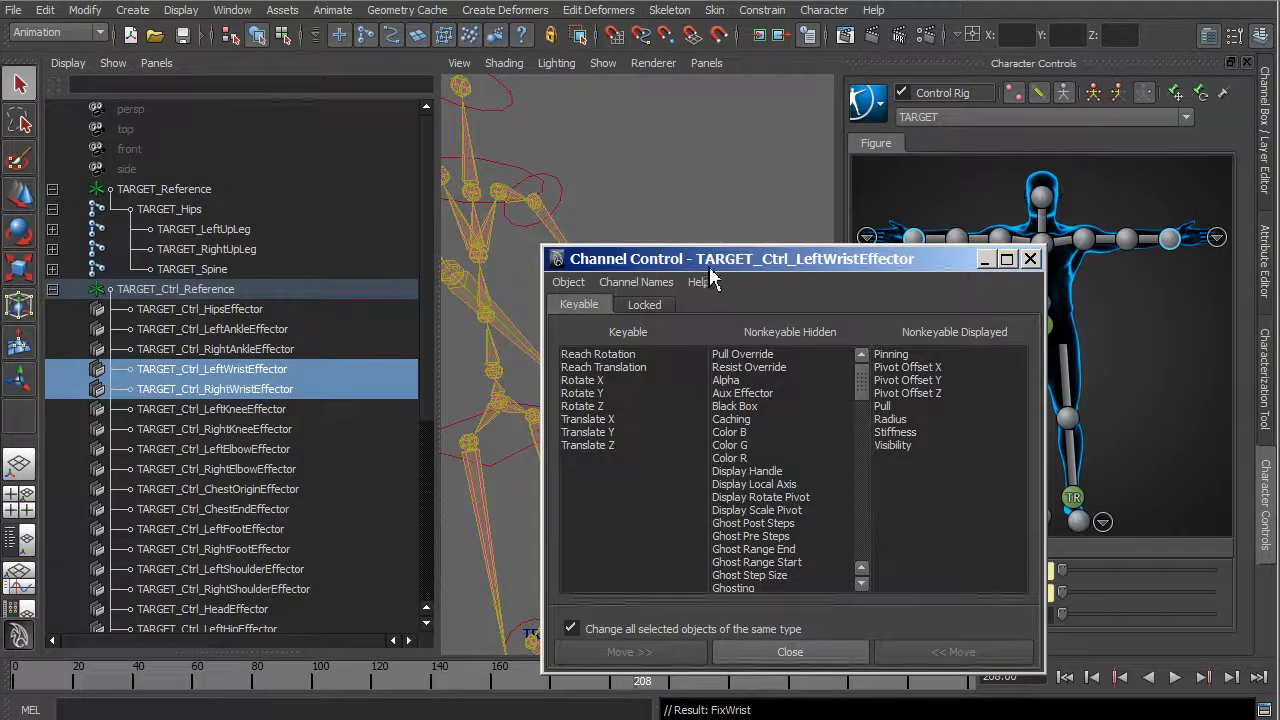
drag(709, 267, 473, 100)
click(660, 241)
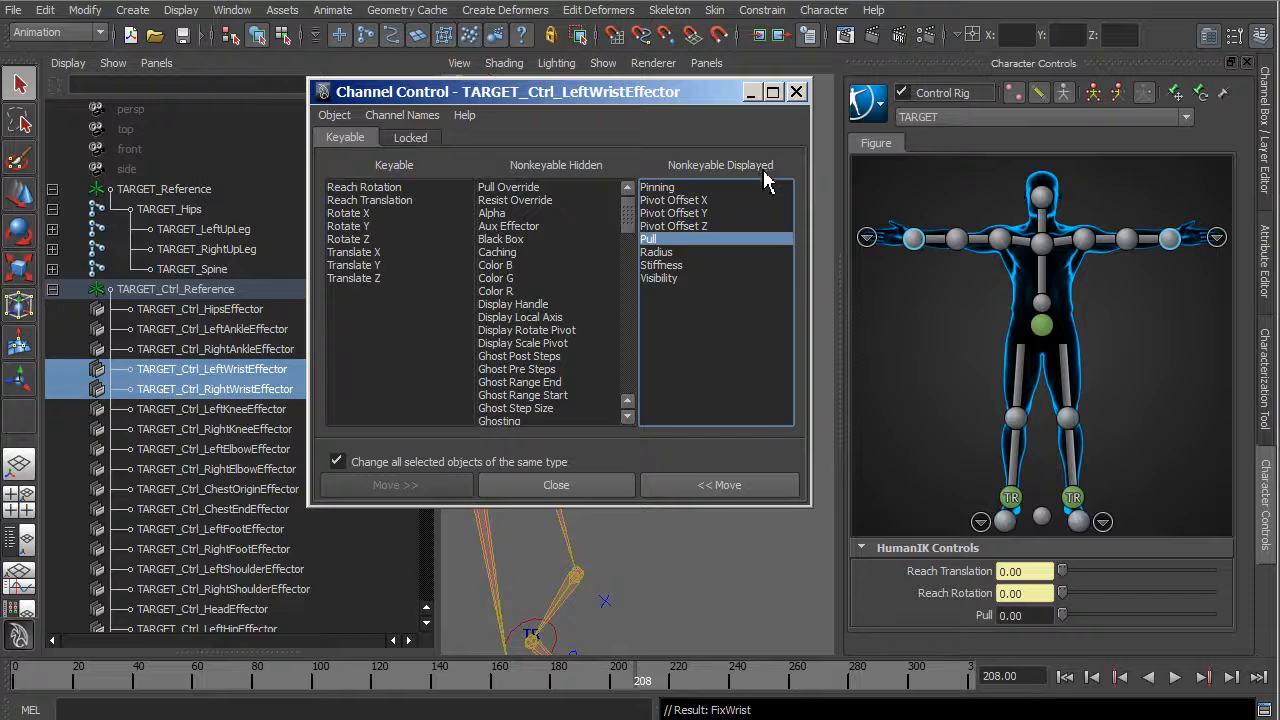
click(707, 487)
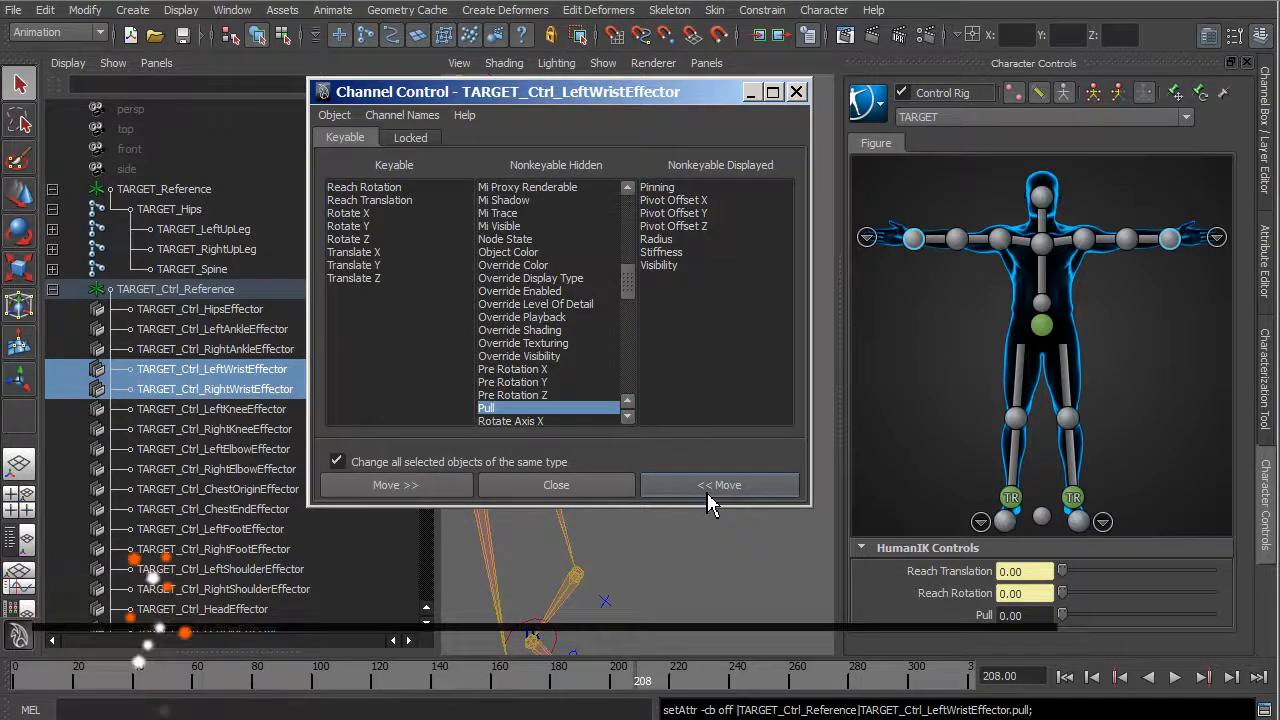
click(556, 485)
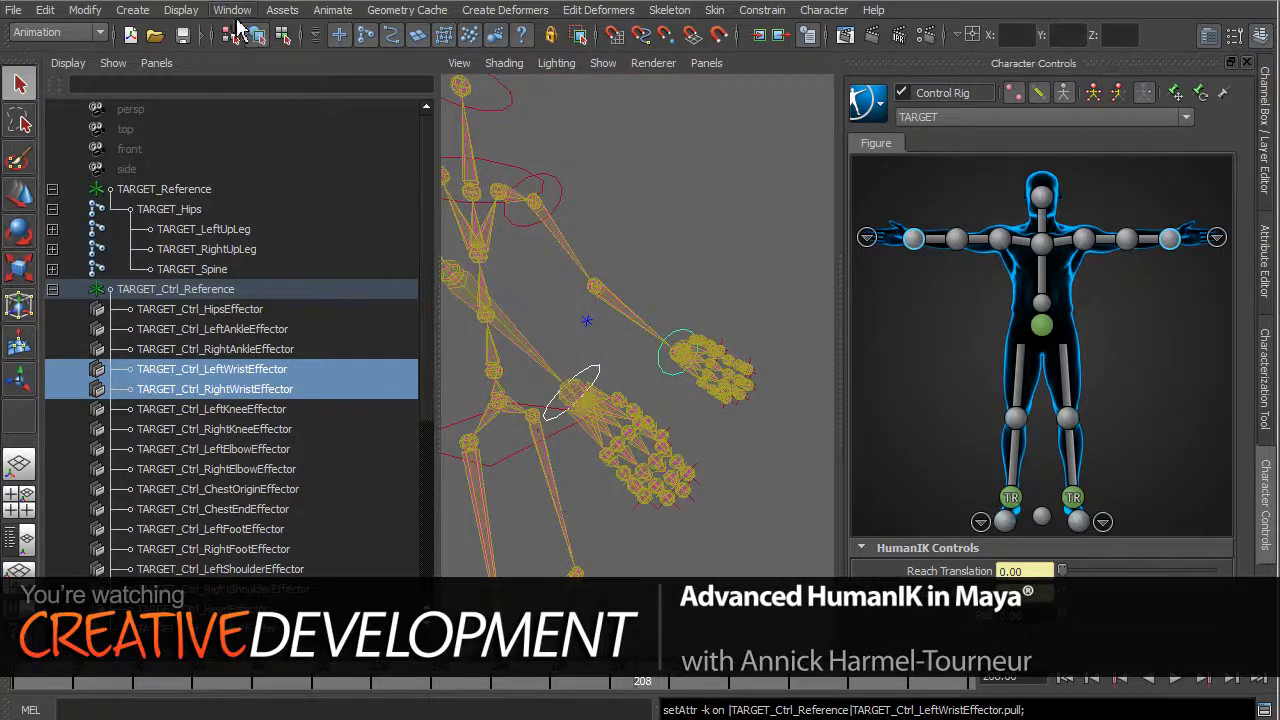
Add the Pull attribute of both wrist effectors to the FixWrist layer in the Relationship Editor, and close the editor
click(232, 10)
mouse_move(266, 84)
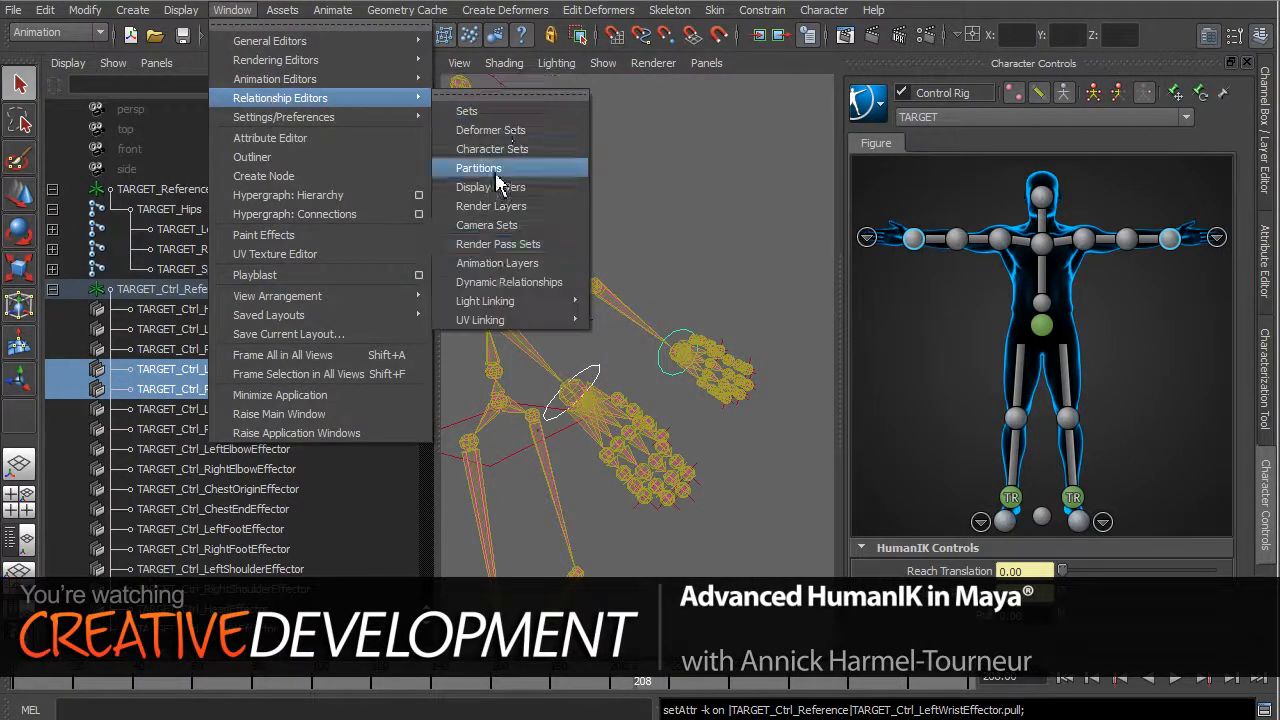
click(507, 268)
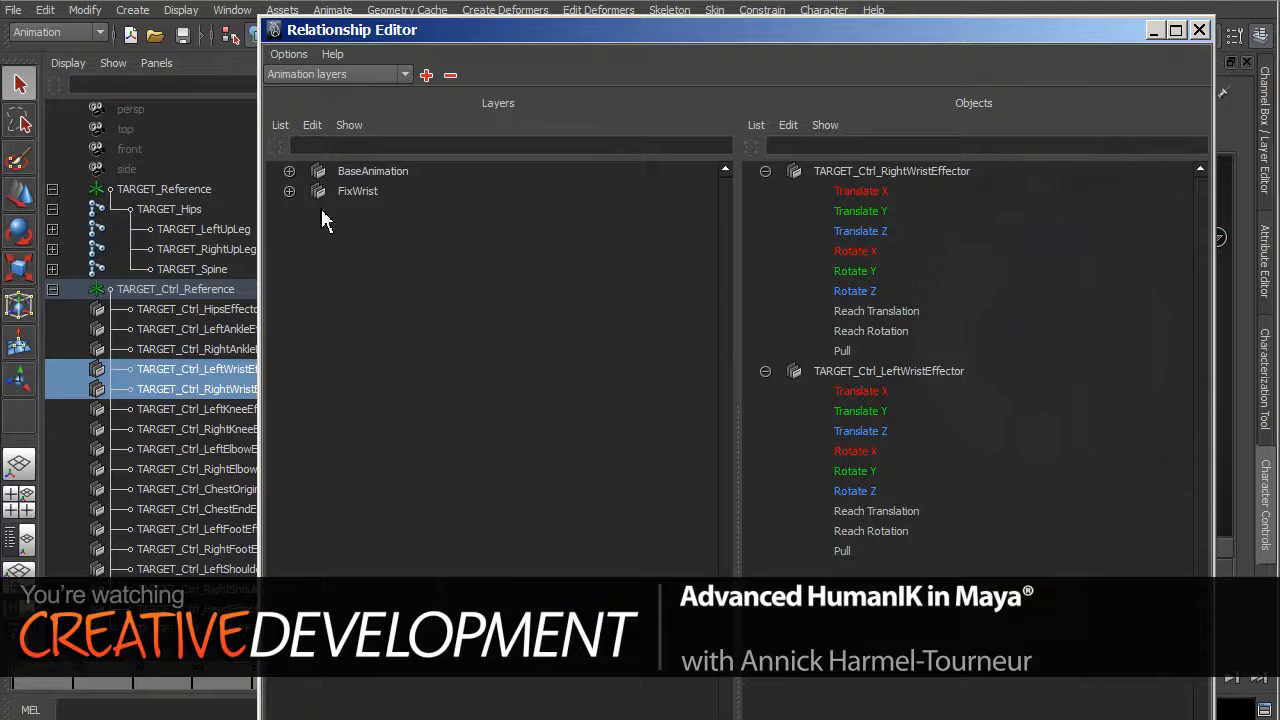
click(398, 193)
click(858, 354)
click(868, 552)
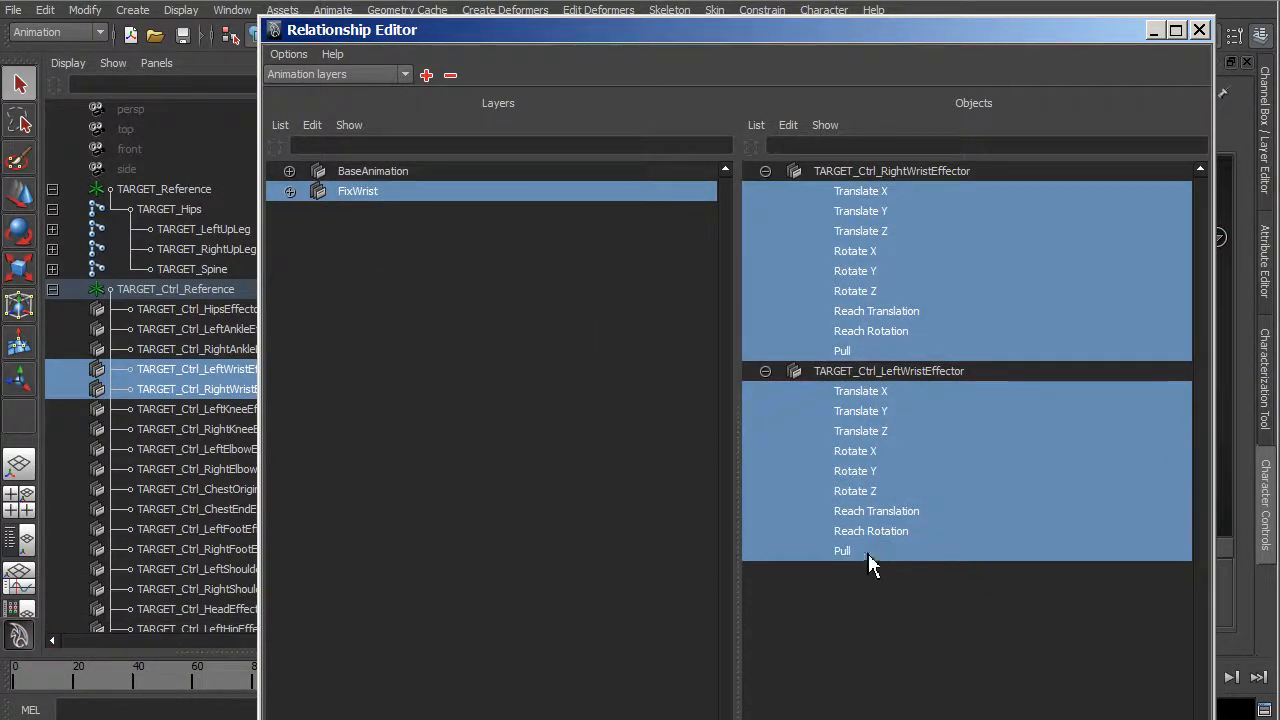
click(1200, 31)
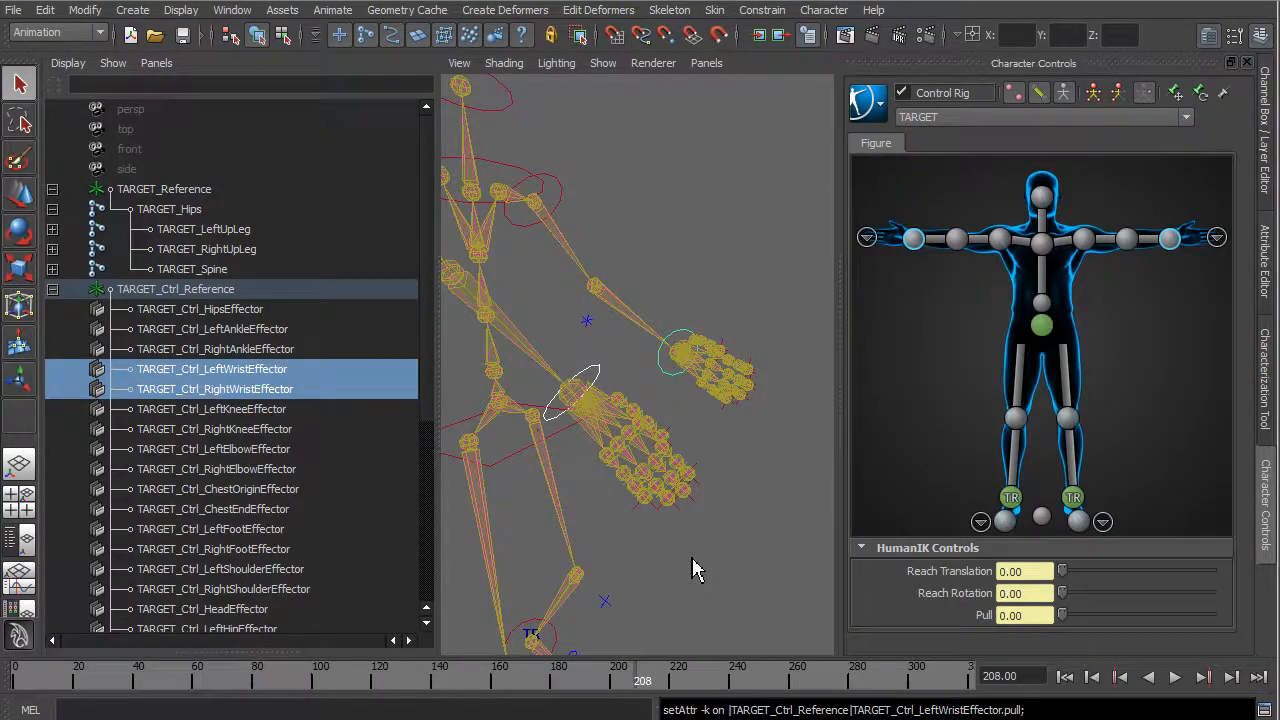
Zero-key the FixWrist layer at frame 180 for both wrist effectors
click(1265, 185)
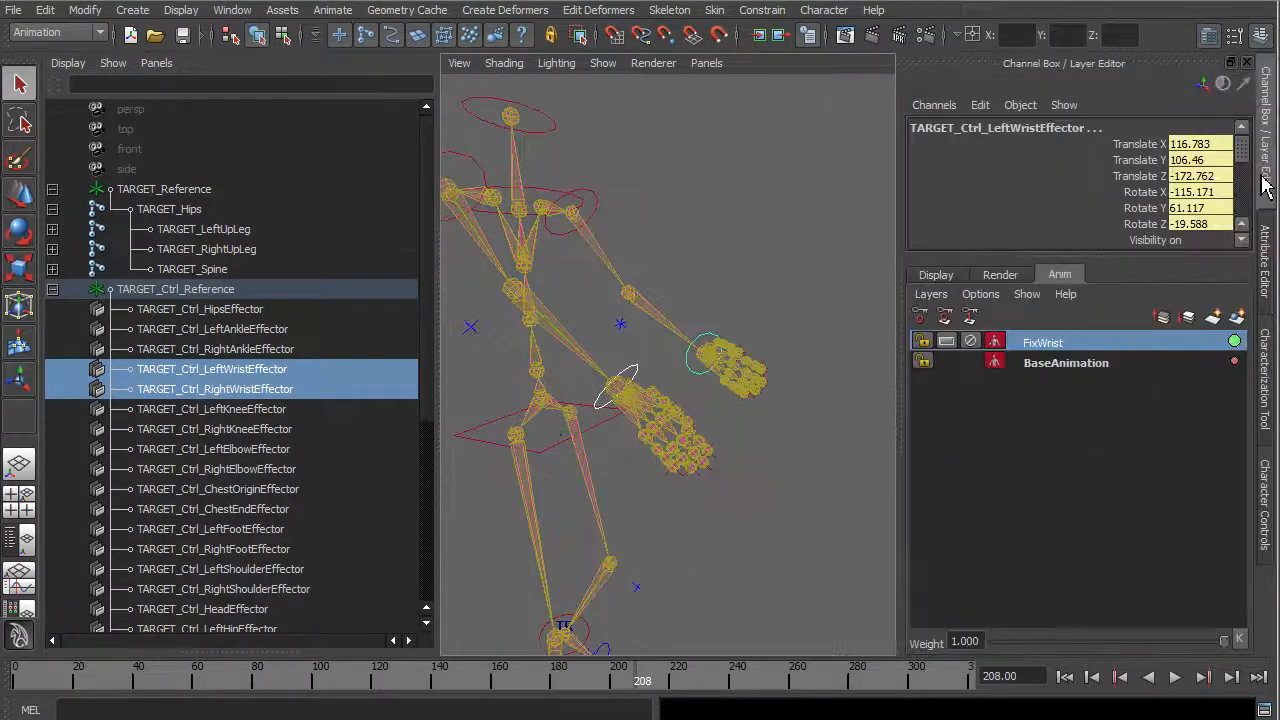
click(921, 361)
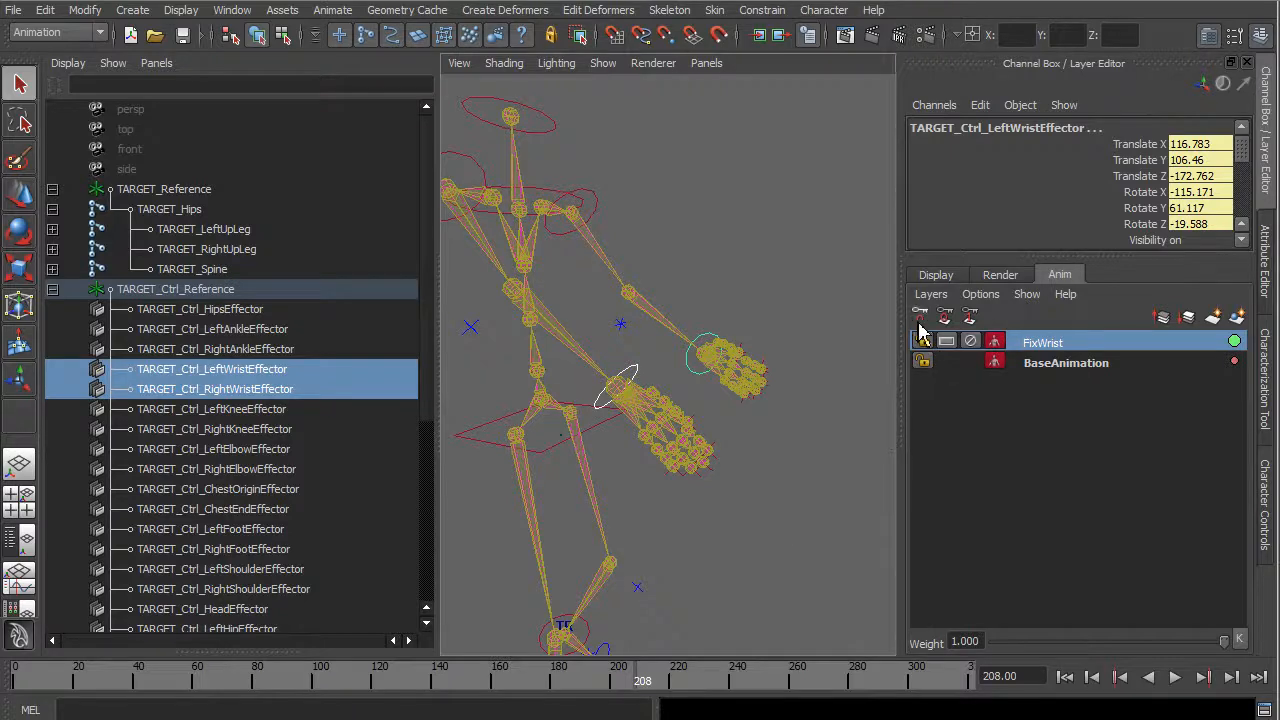
drag(670, 660, 609, 675)
mouse_move(694, 571)
alt+mouse_down()
mouse_move(594, 551)
mouse_move(688, 558)
alt+mouse_up()
alt+middle_drag(688, 549, 755, 504)
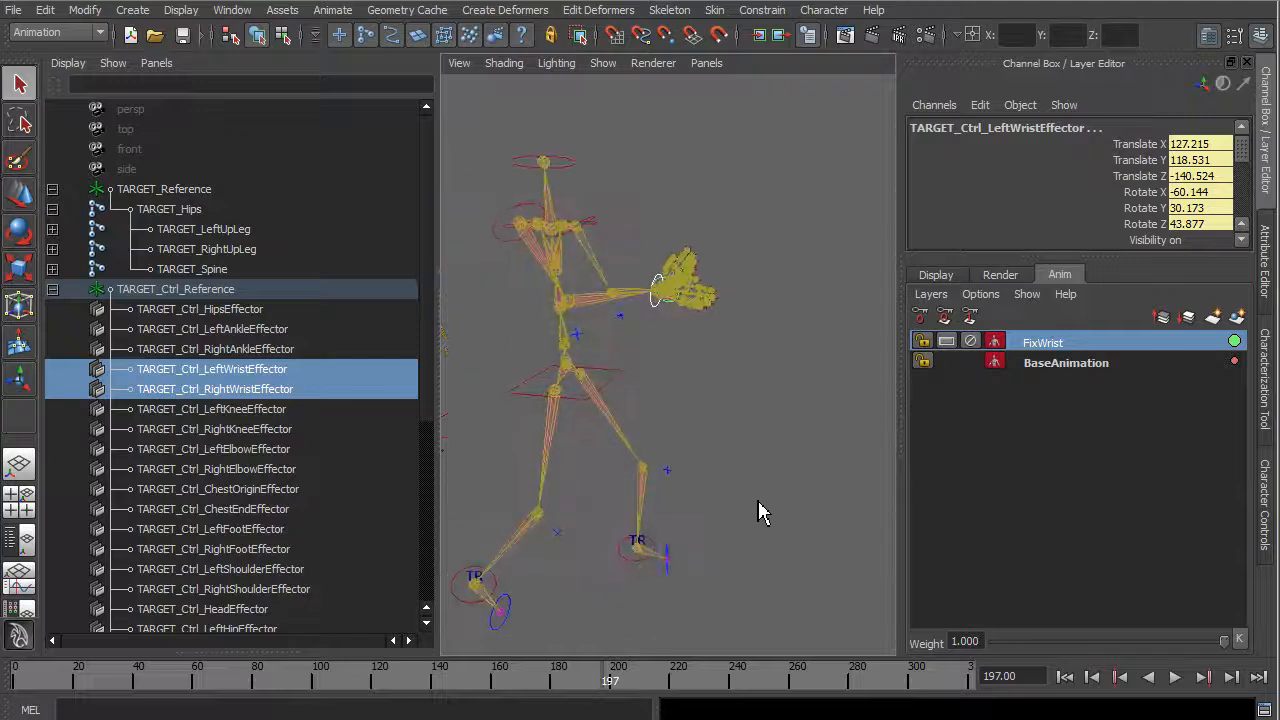
alt+right_drag(774, 512, 649, 511)
mouse_move(595, 672)
mouse_down()
mouse_move(529, 675)
mouse_move(572, 686)
mouse_up()
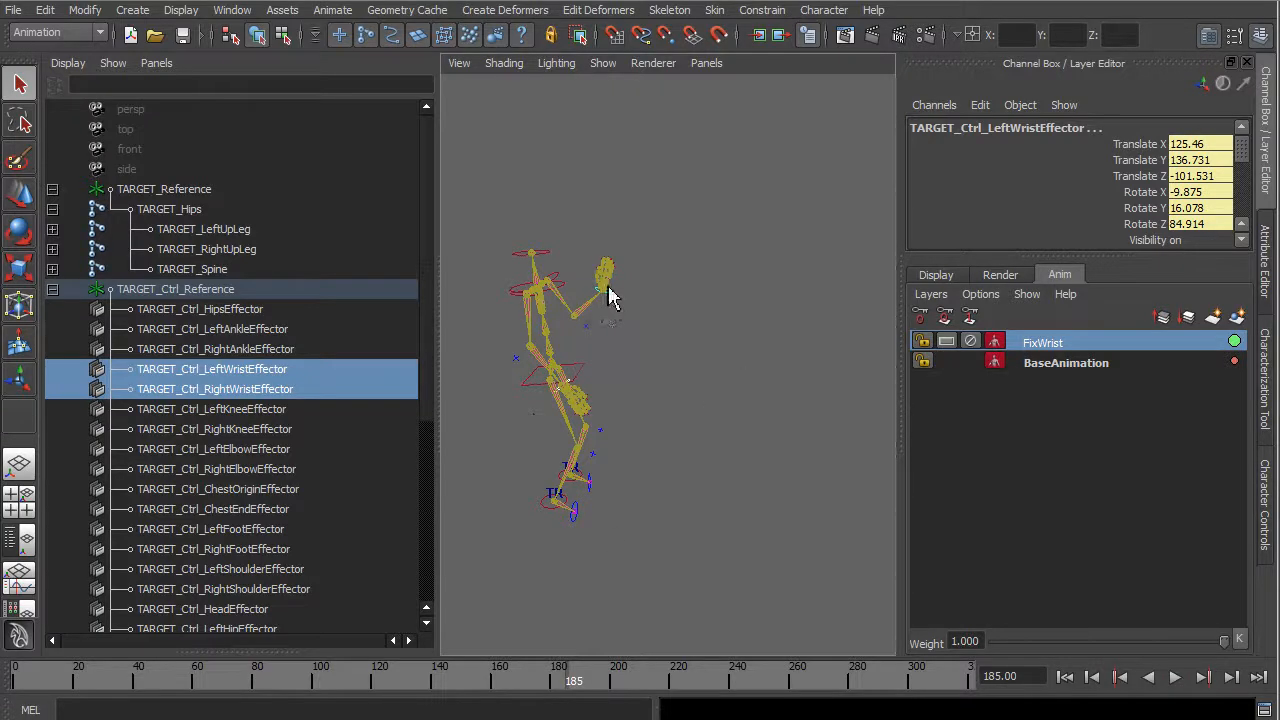
scroll(608, 288, up, 3)
alt+right_drag(723, 404, 633, 400)
alt+drag(633, 410, 651, 551)
click(557, 690)
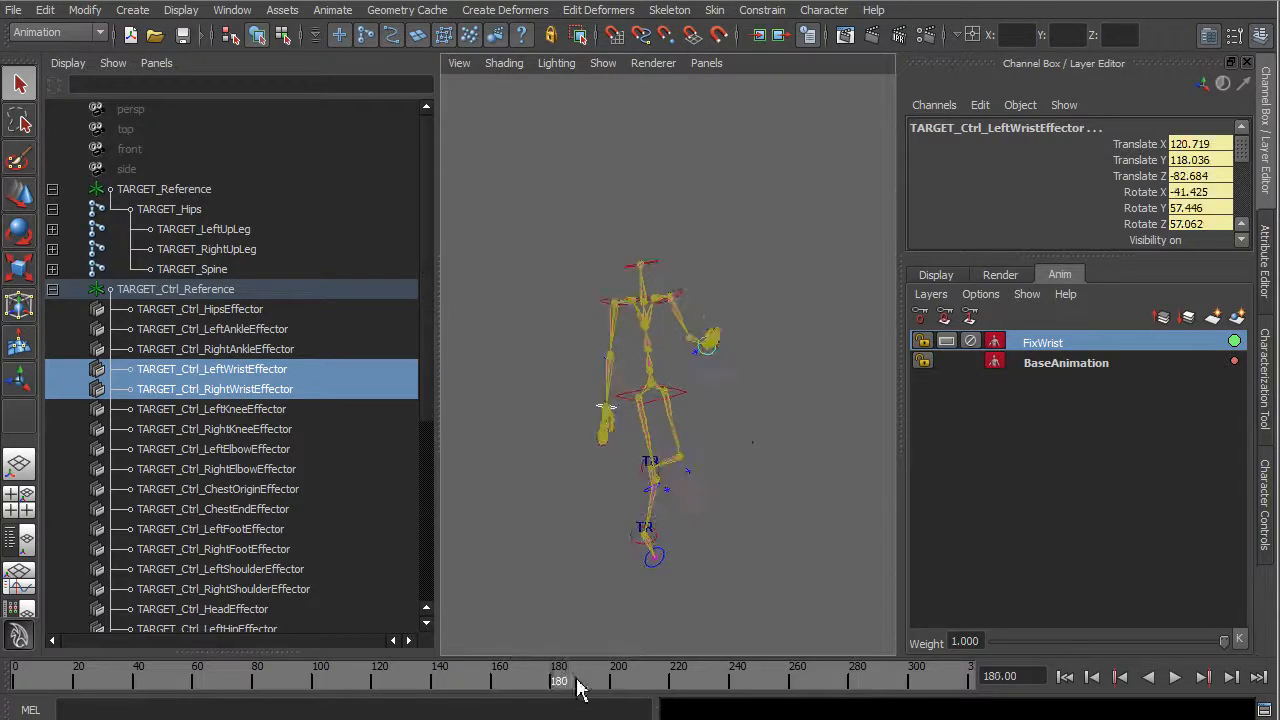
click(922, 320)
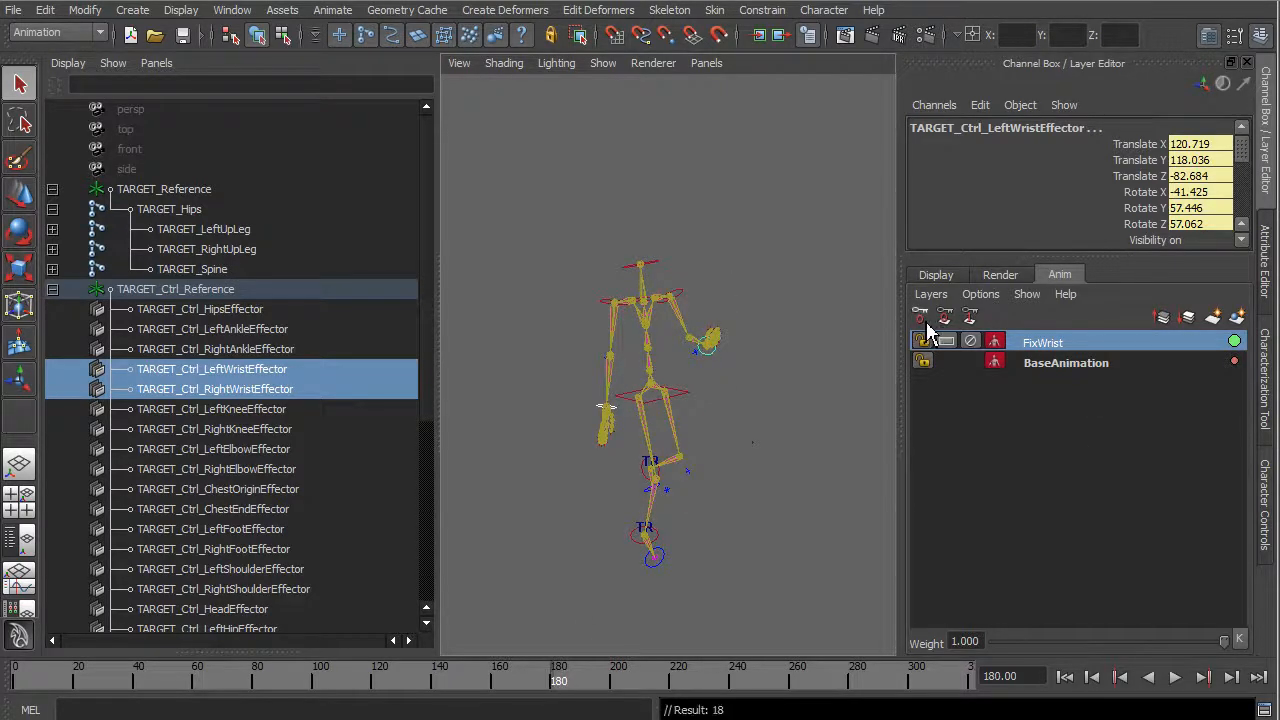
Zero-key the FixWrist layer at frame 190 for both wrist effectors
key(alt+v)
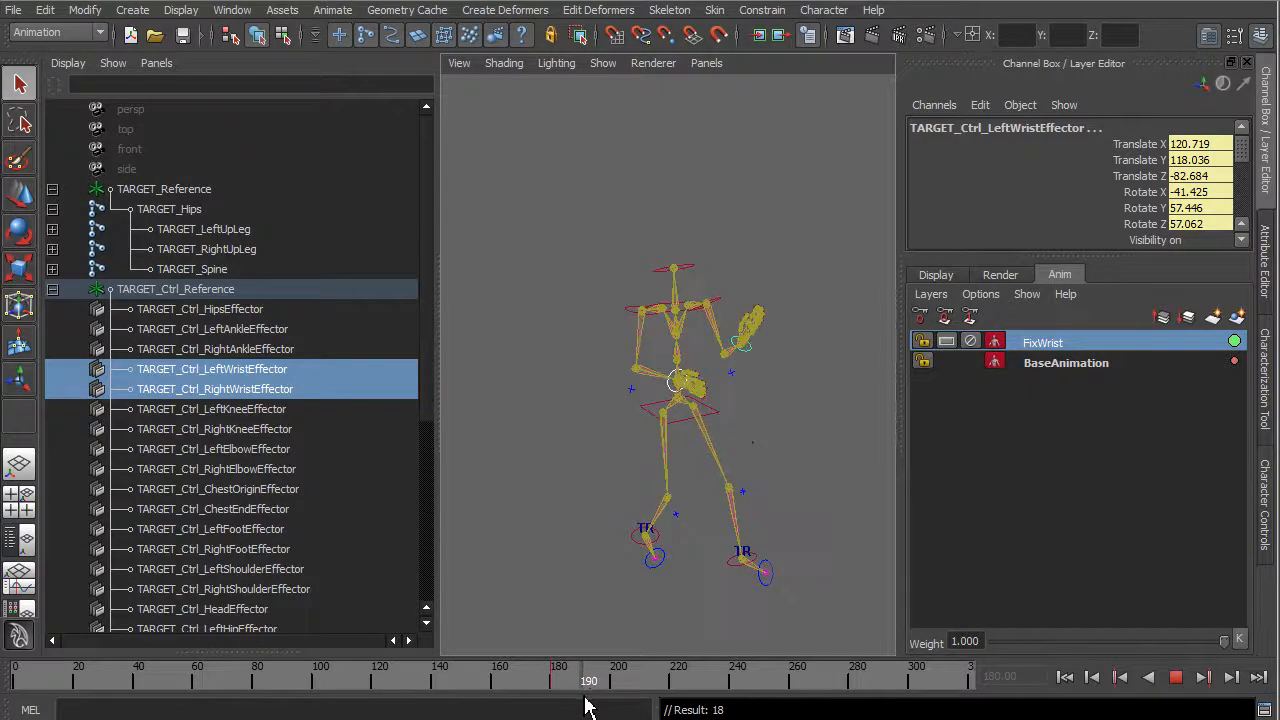
key(alt+v)
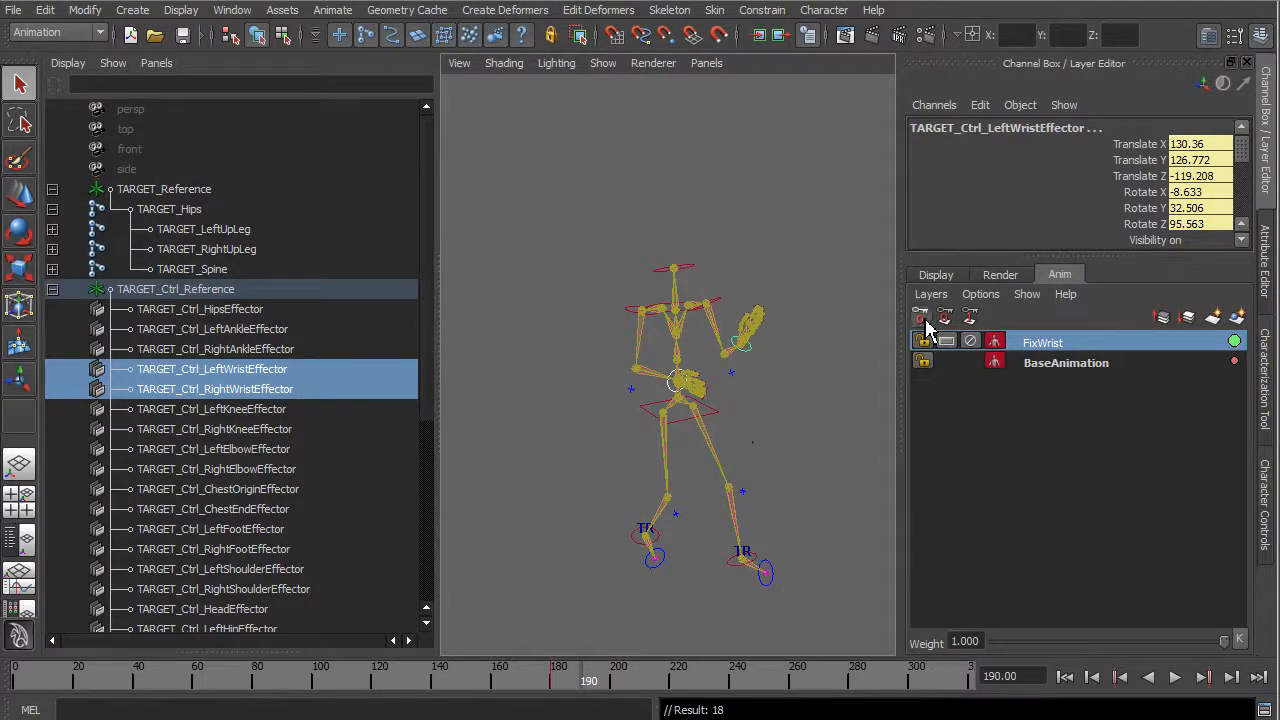
key(alt+v)
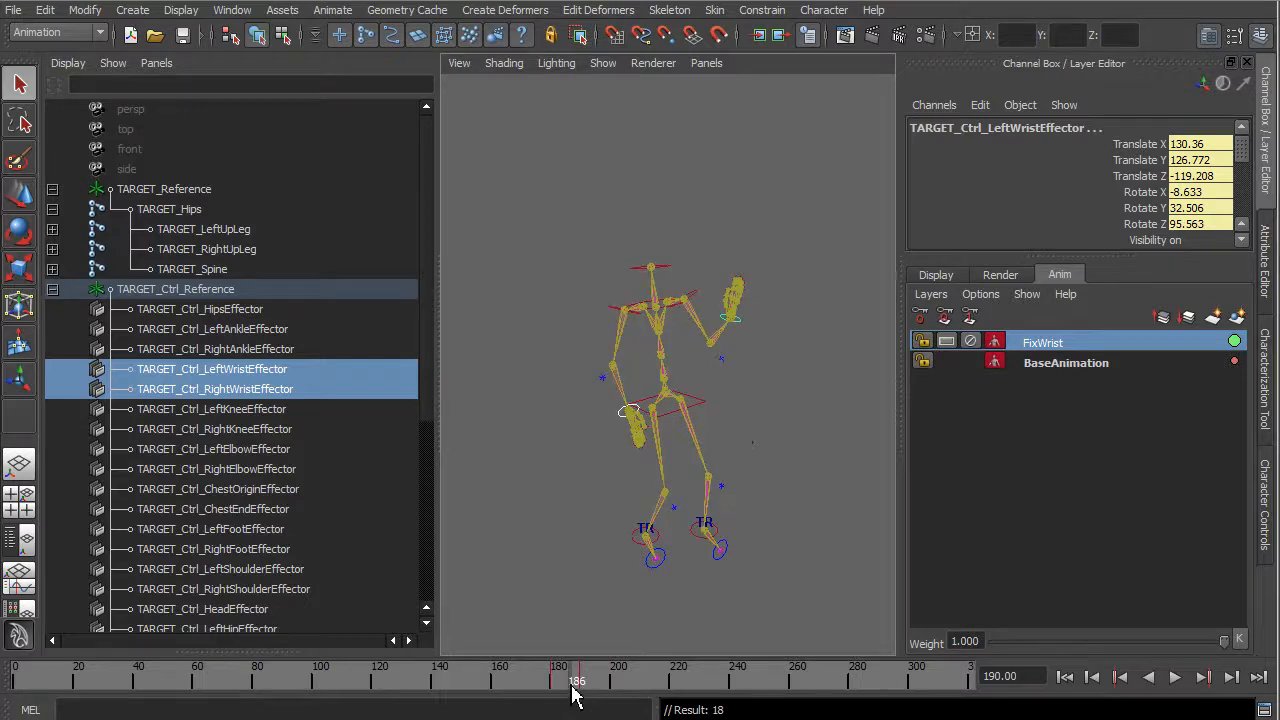
At frame 186, raise both wrist effectors until the left one's Translate Y is 173.306, key them and preview the motion
key(alt+v)
key(w)
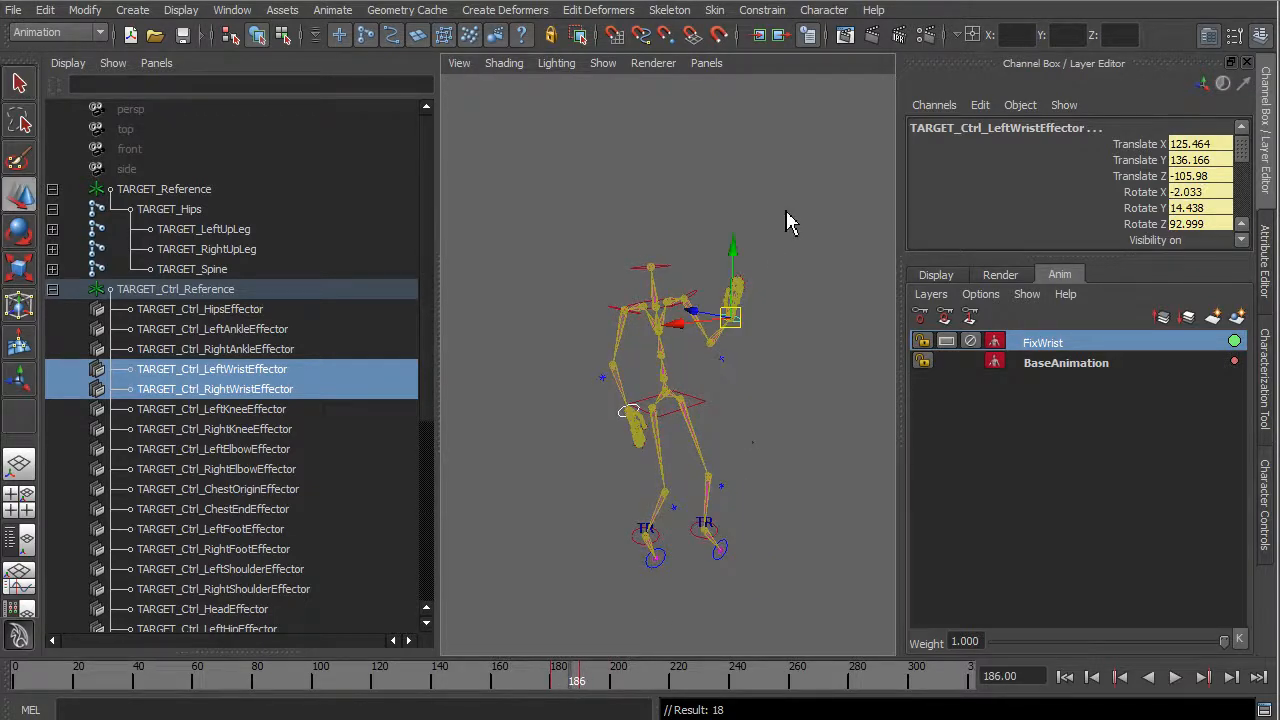
drag(737, 266, 735, 180)
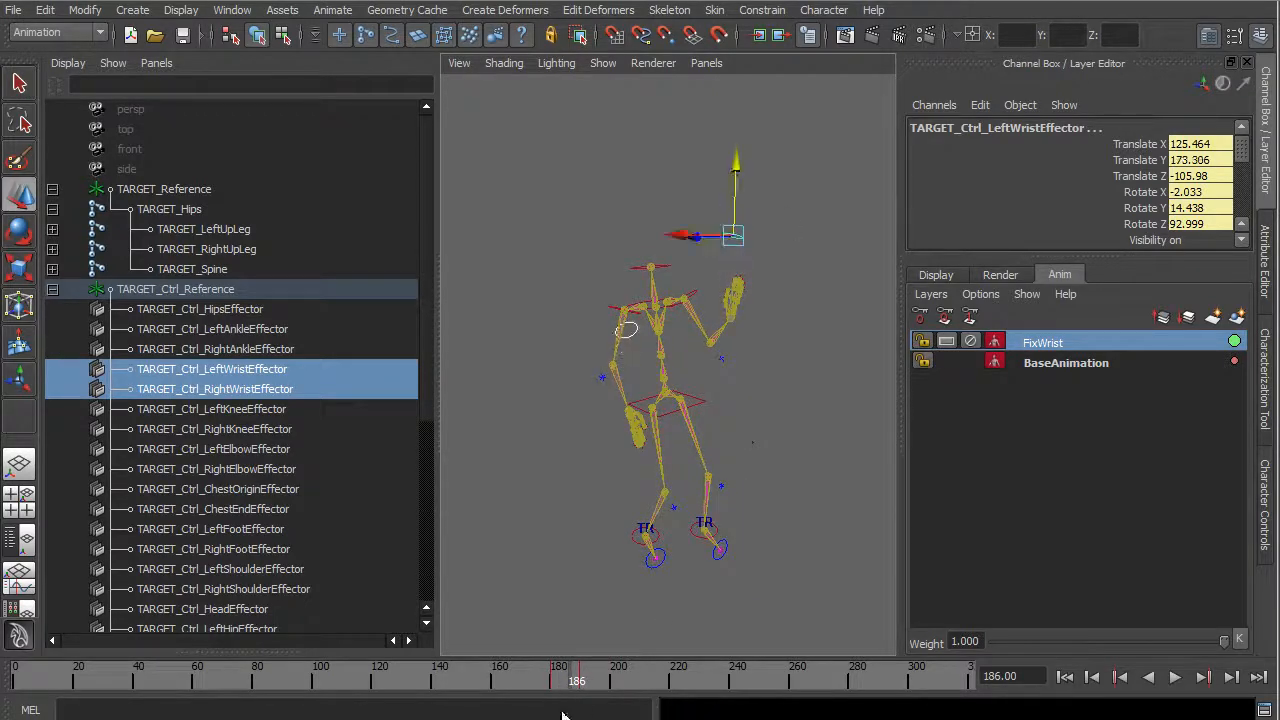
key(s)
key(alt+v)
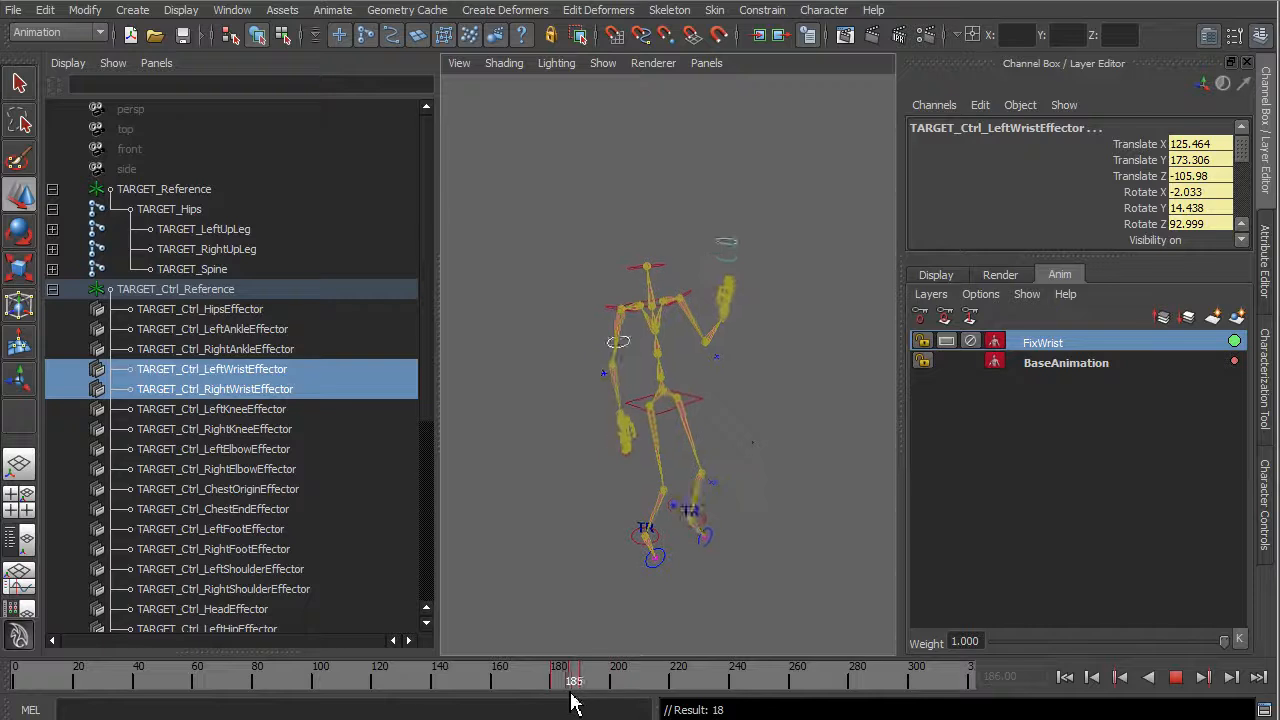
key(alt+v)
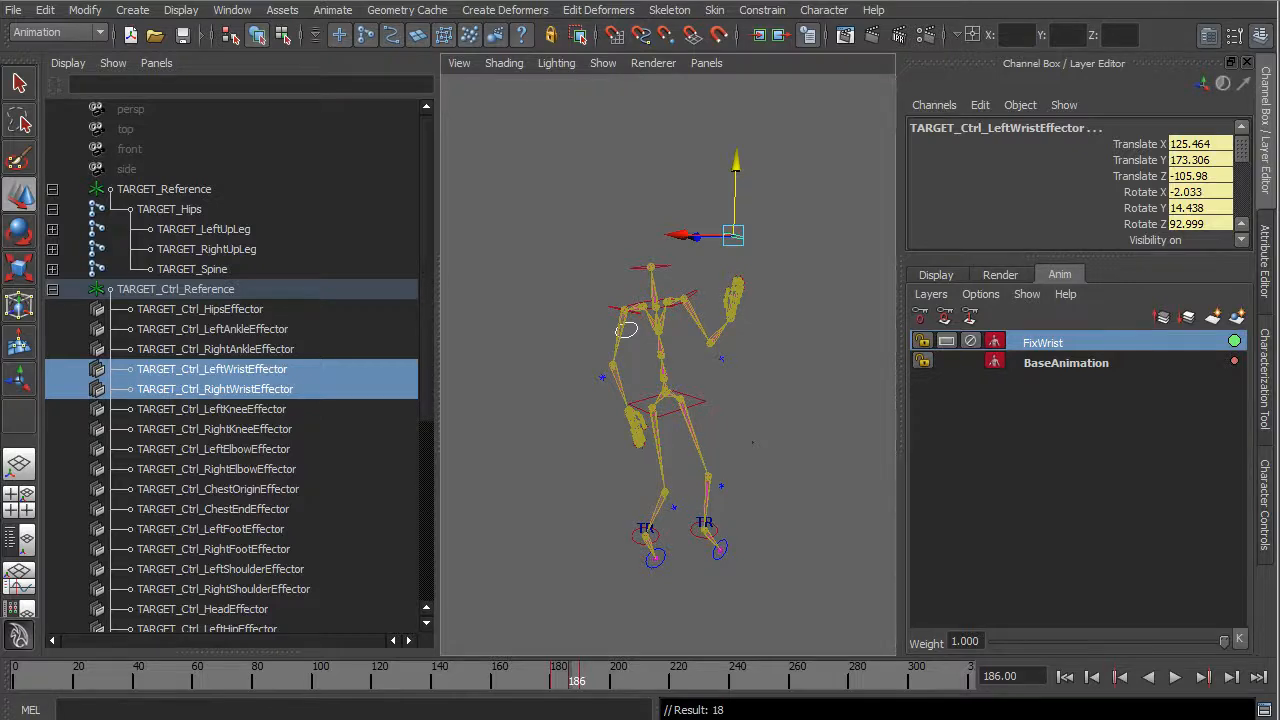
Set Reach Translation and Reach Rotation to 1.00 on both wrist effectors and key them at frame 186
click(1265, 545)
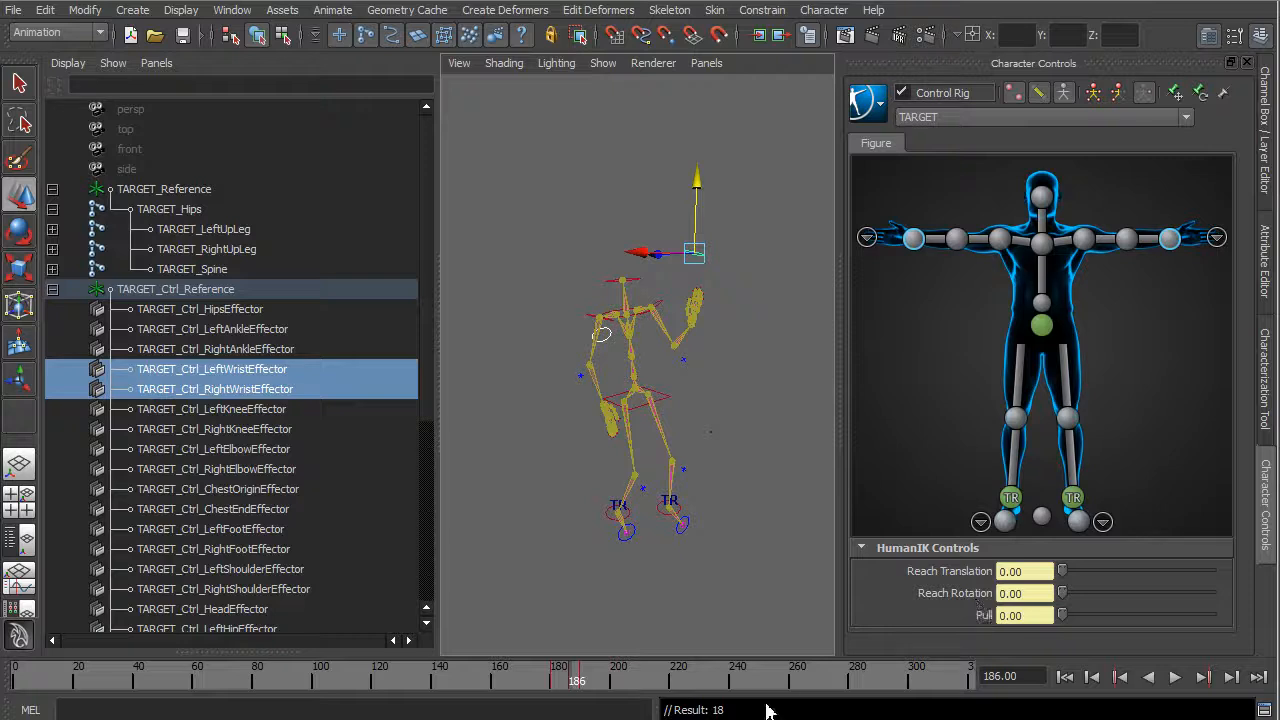
drag(1090, 585, 1240, 600)
drag(1066, 594, 1224, 612)
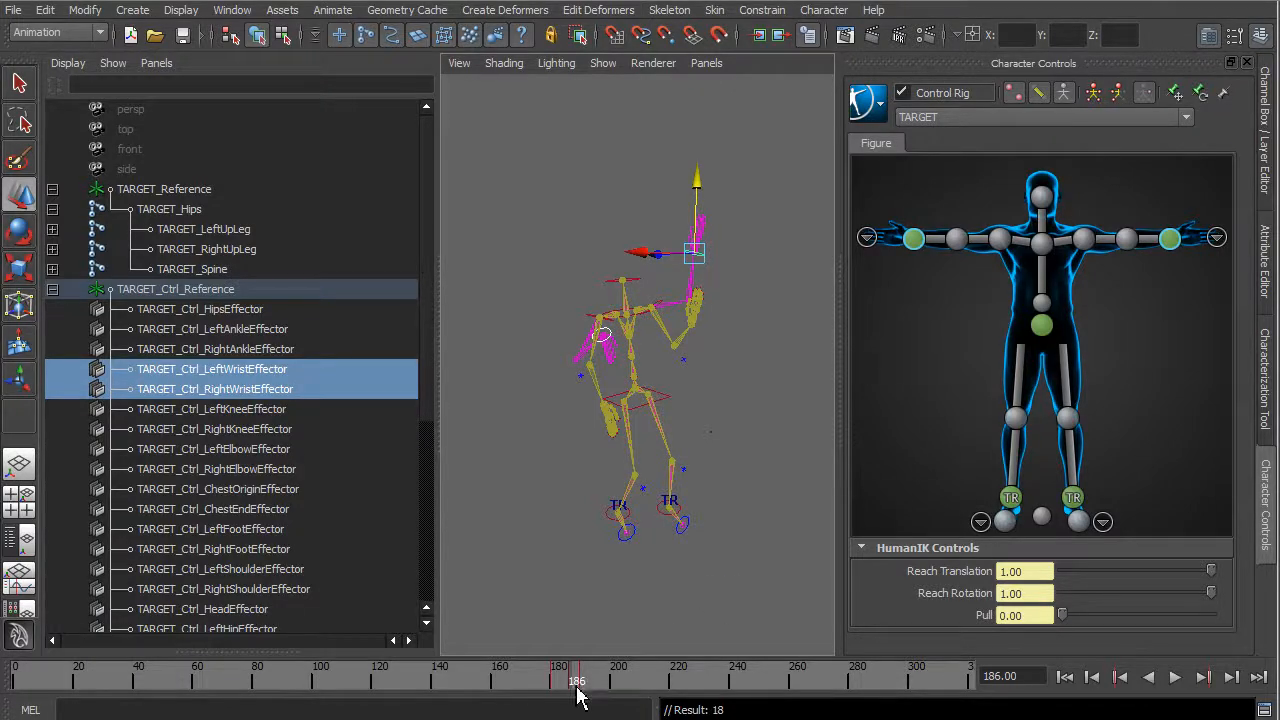
Play and scrub the animation around frame 186 to examine how the arms follow the raised wrist effectors
key(alt+v)
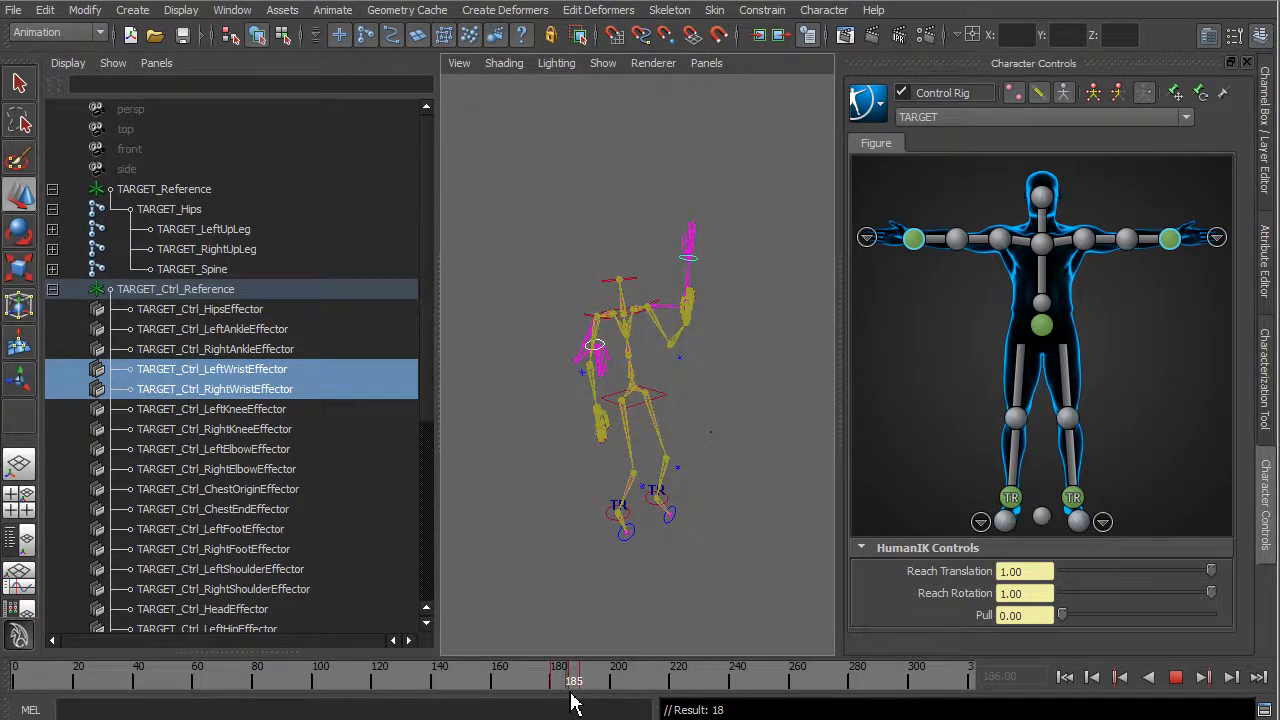
key(alt+v)
alt+drag(597, 545, 672, 516)
alt+right_drag(672, 516, 772, 437)
alt+drag(772, 447, 768, 580)
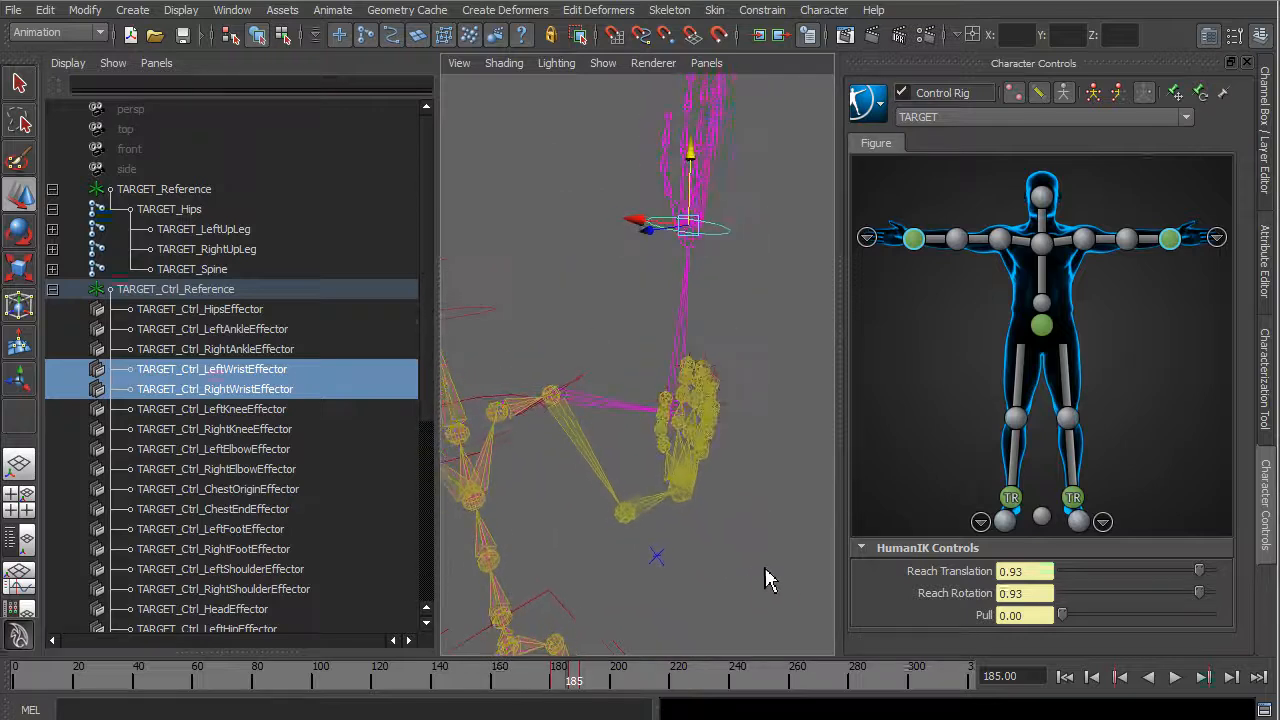
alt+right_drag(766, 571, 757, 570)
drag(576, 695, 602, 689)
key(alt+v)
Compare the wrist effectors' keys on the BaseAnimation layer with those on FixWrist, ending with FixWrist active
click(1266, 183)
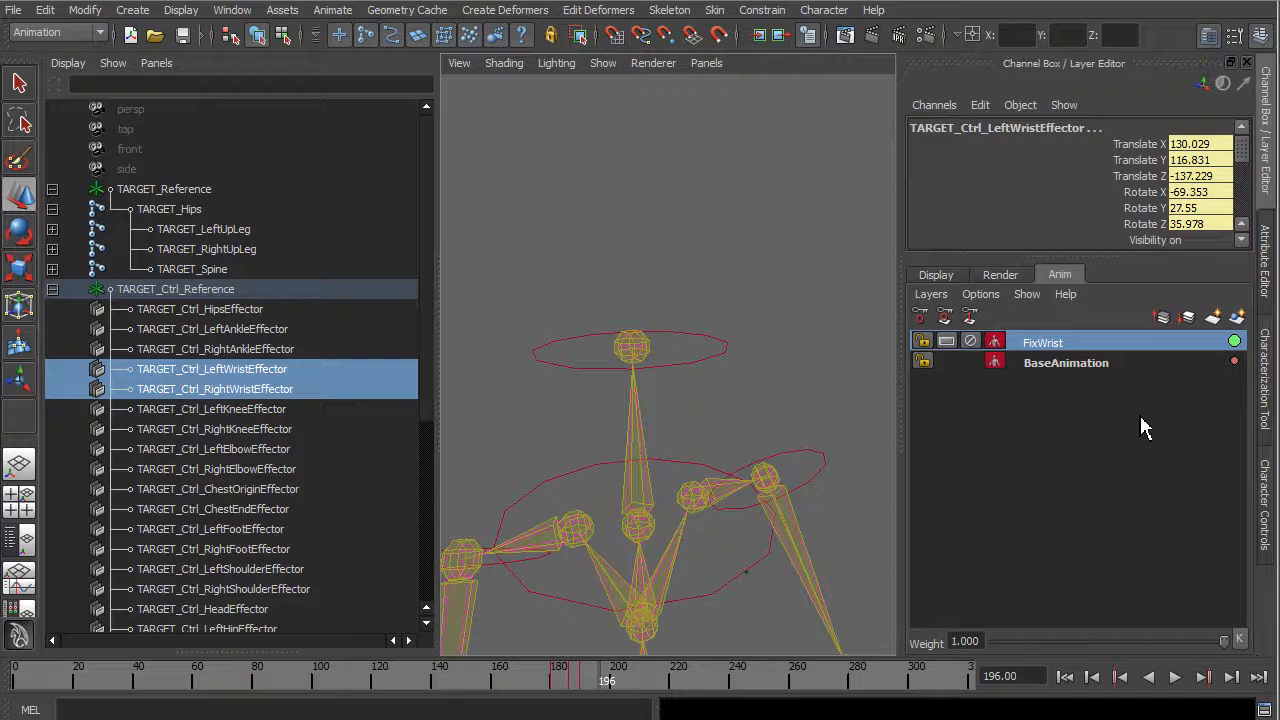
click(1076, 364)
scroll(726, 411, down, 6)
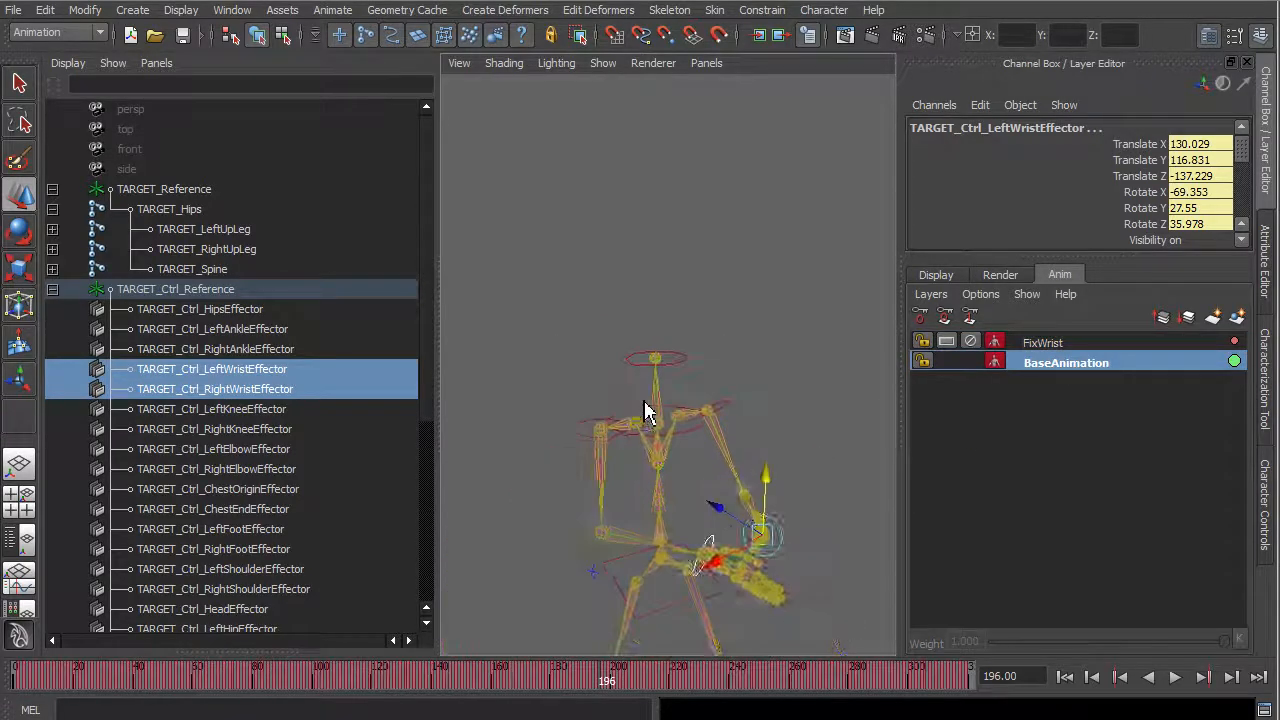
alt+drag(757, 453, 591, 371)
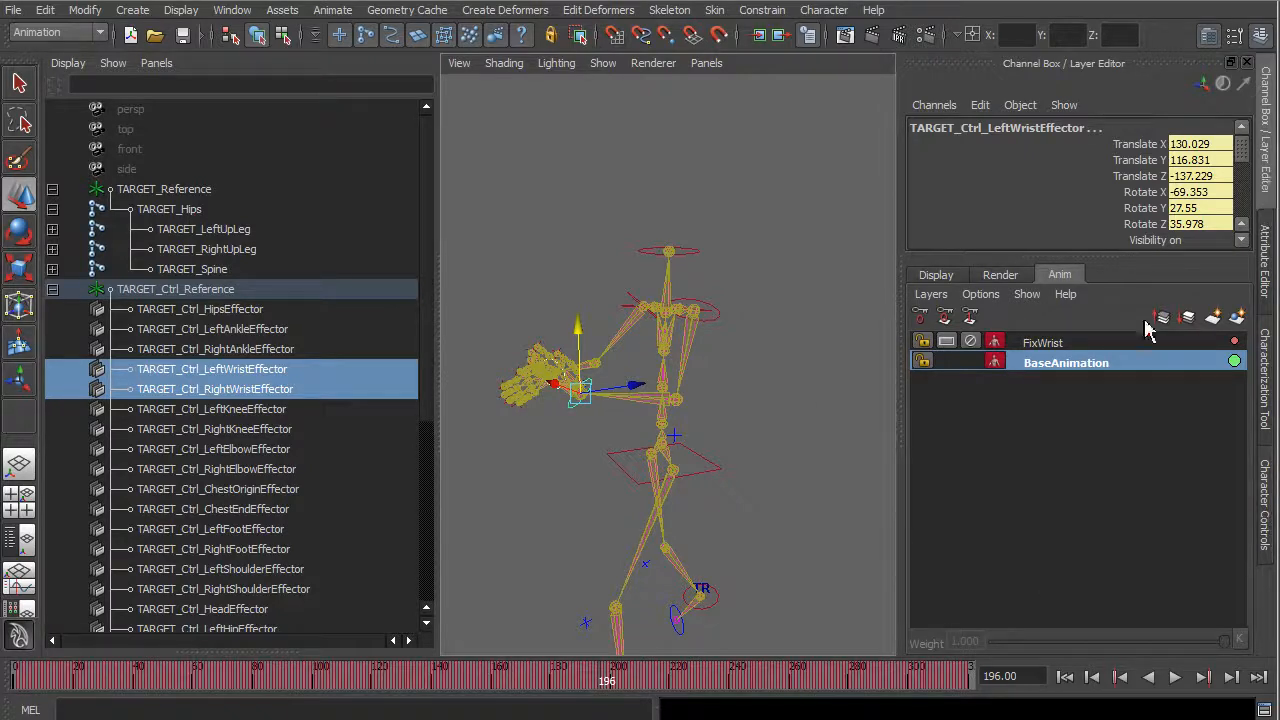
click(1050, 345)
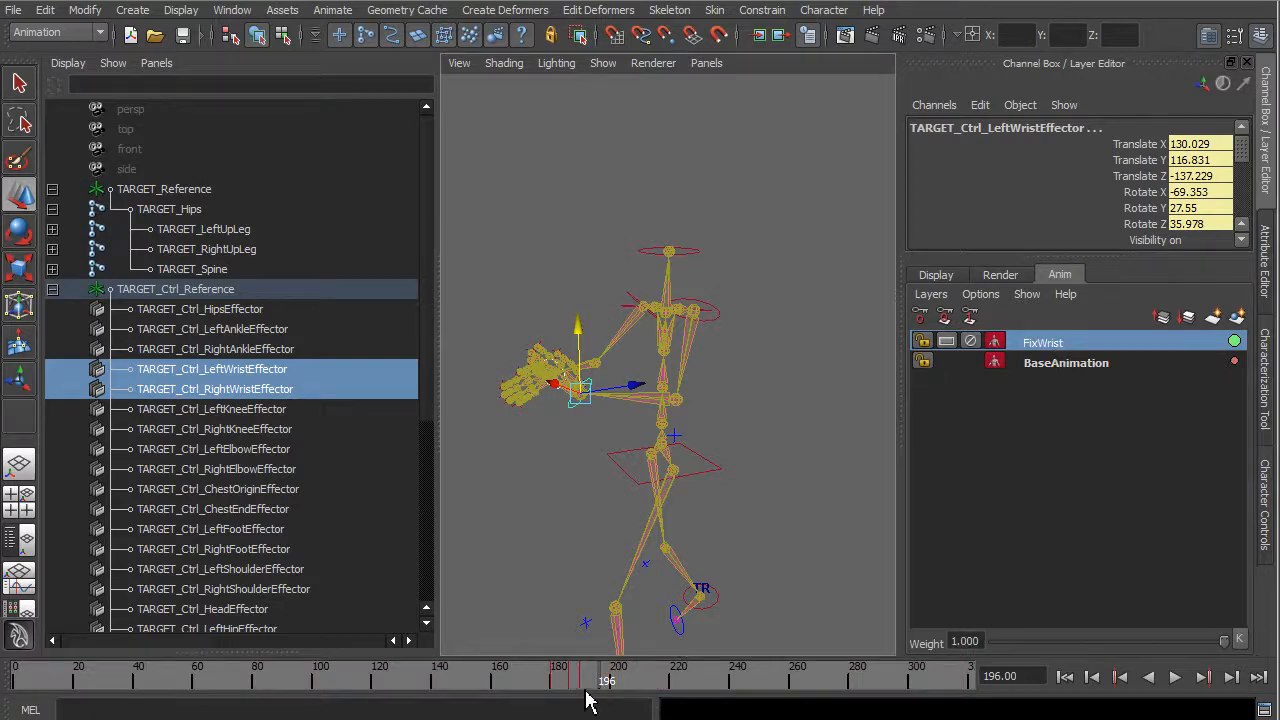
At frame 186, raise only the left wrist effector to Translate Y 227.524 and key it
drag(574, 682, 580, 683)
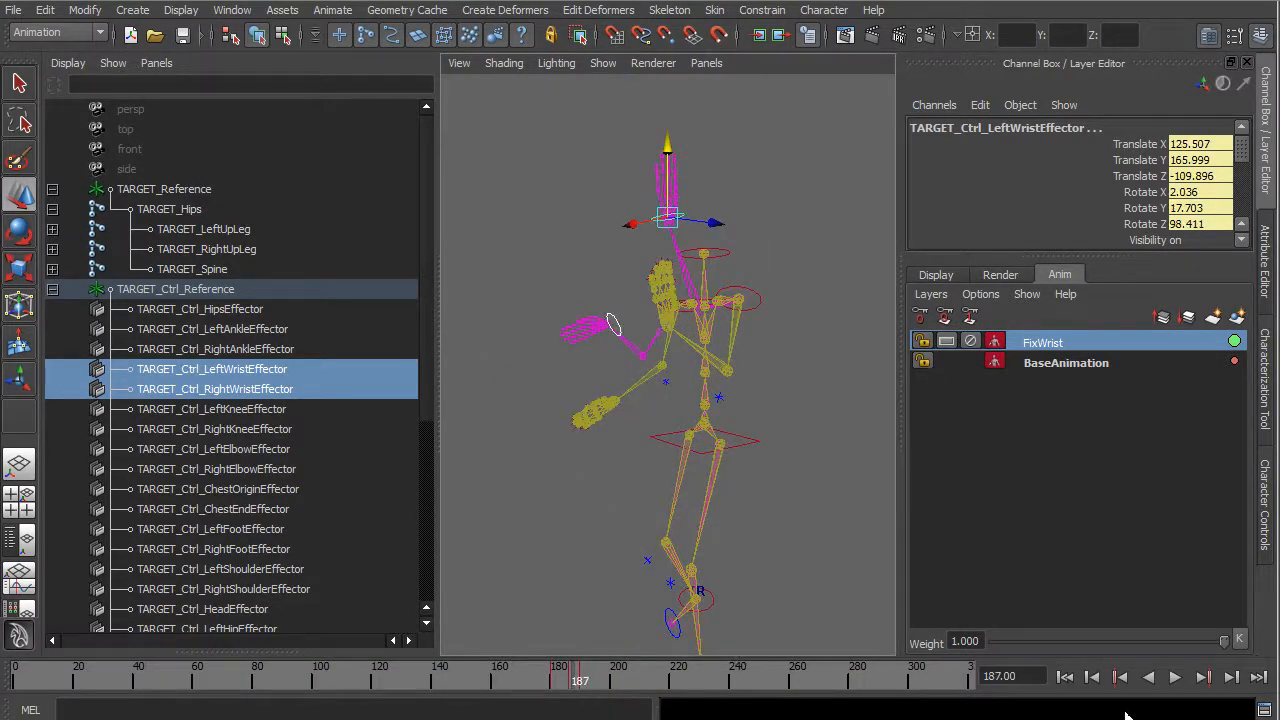
click(1121, 680)
alt+drag(646, 526, 880, 503)
click(717, 156)
click(700, 206)
alt+drag(770, 386, 743, 517)
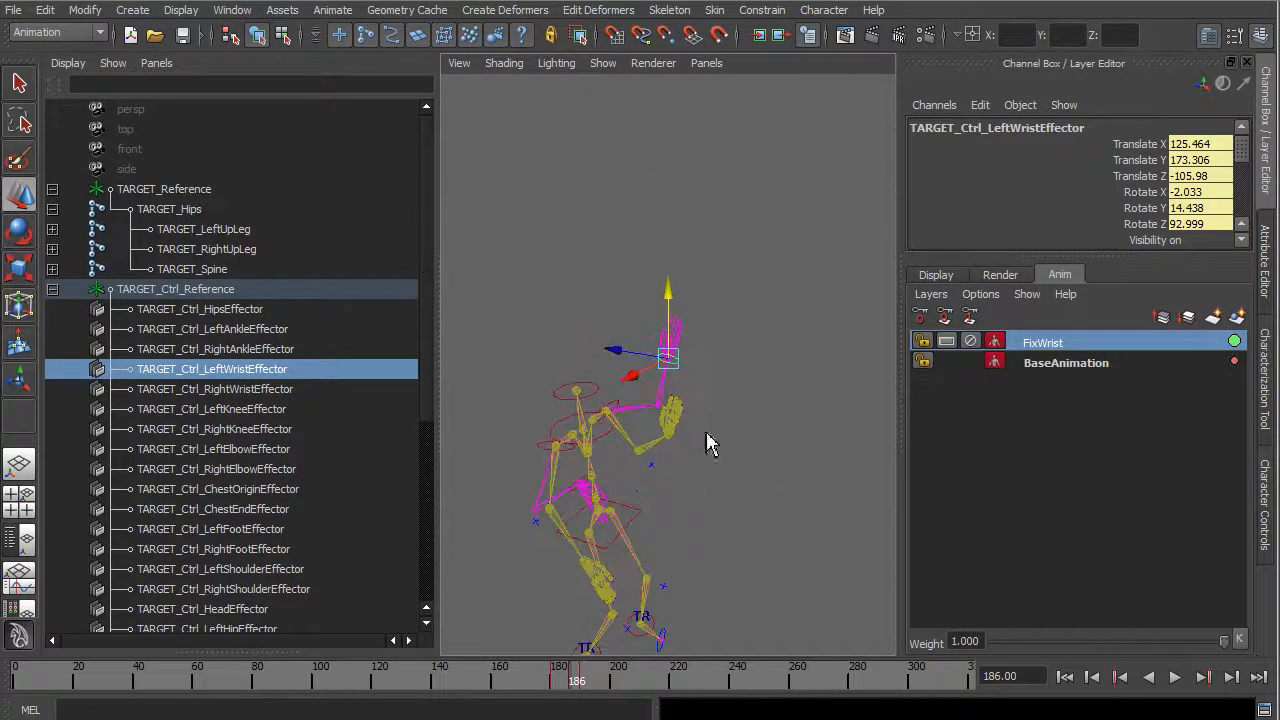
drag(672, 316, 697, 173)
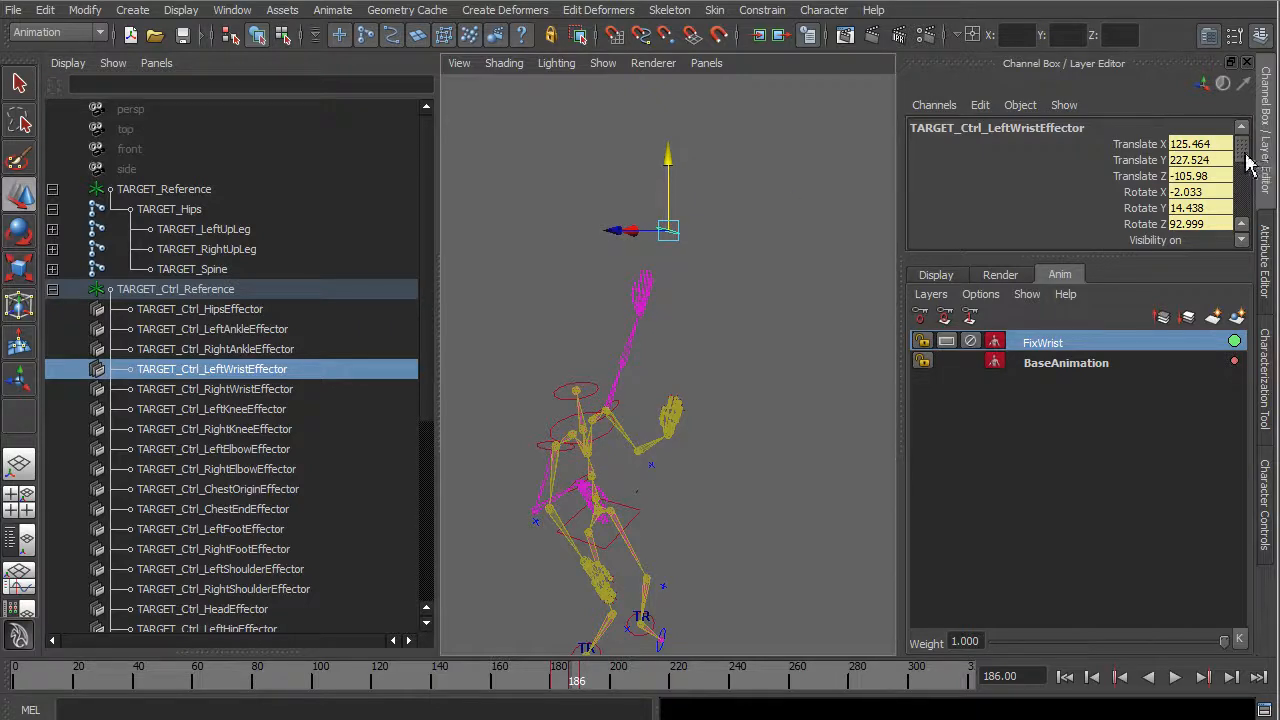
scroll(1248, 166, down, 1)
drag(1248, 172, 1260, 210)
key(s)
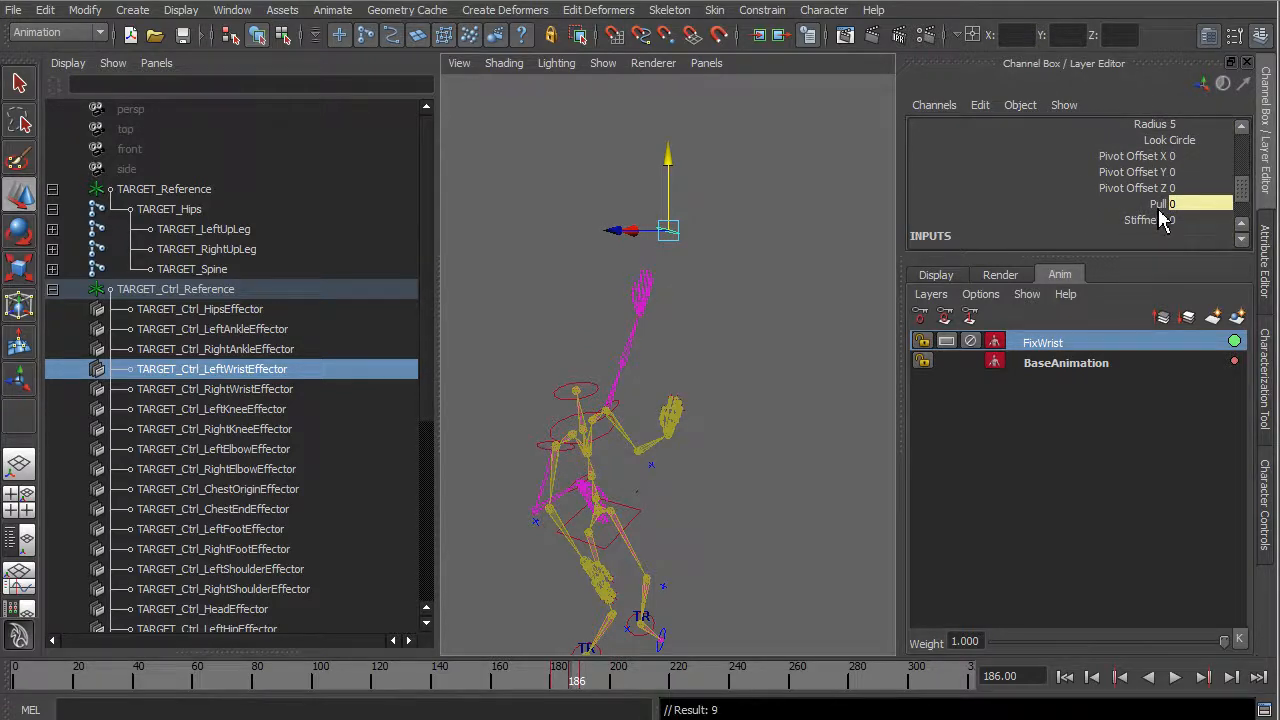
Set Pull to 1 on the left wrist effector, key that channel at frame 186 and scrub through the result
click(1162, 208)
right_click(1160, 214)
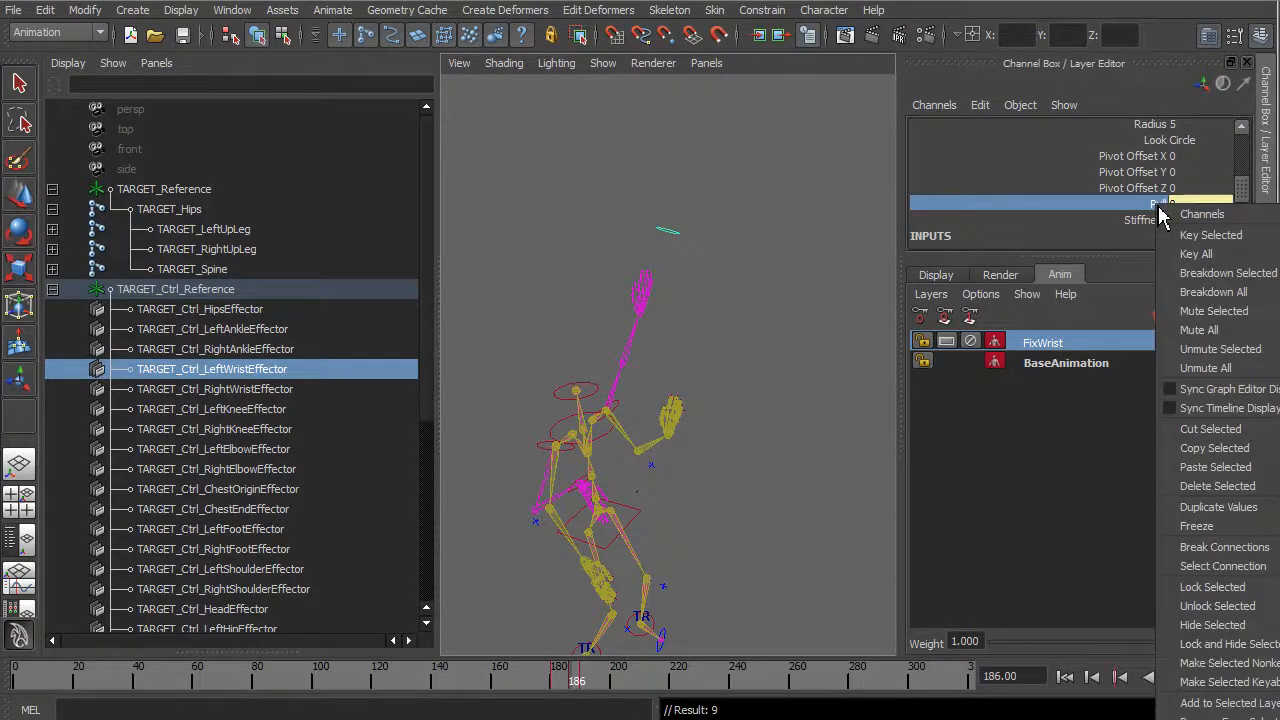
click(1201, 203)
text(1)
key(Return)
click(1156, 208)
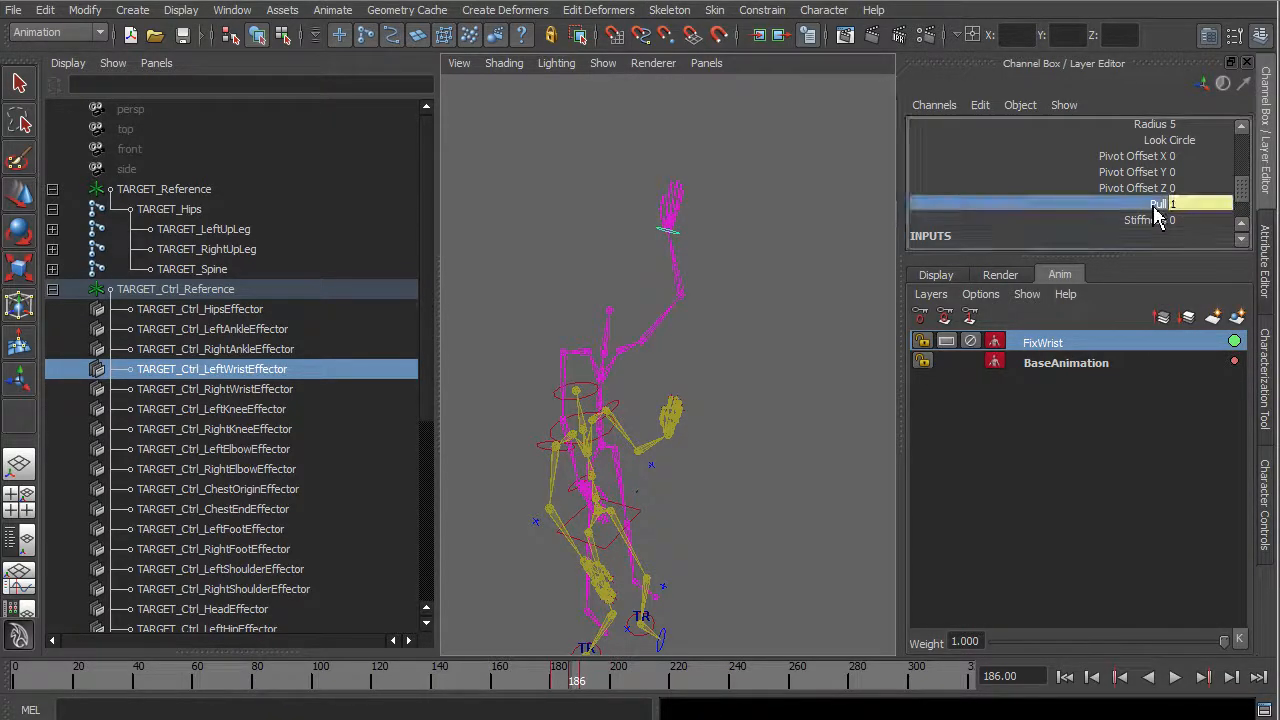
right_click(1156, 218)
click(1171, 234)
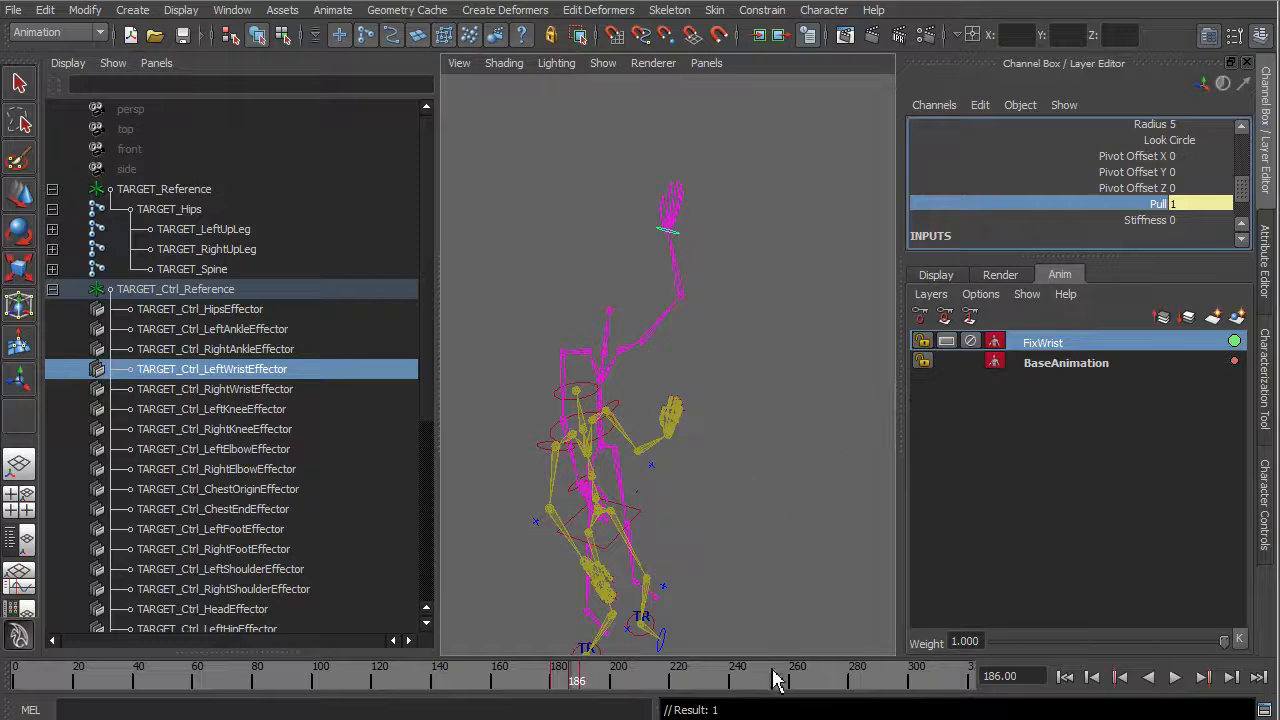
click(561, 688)
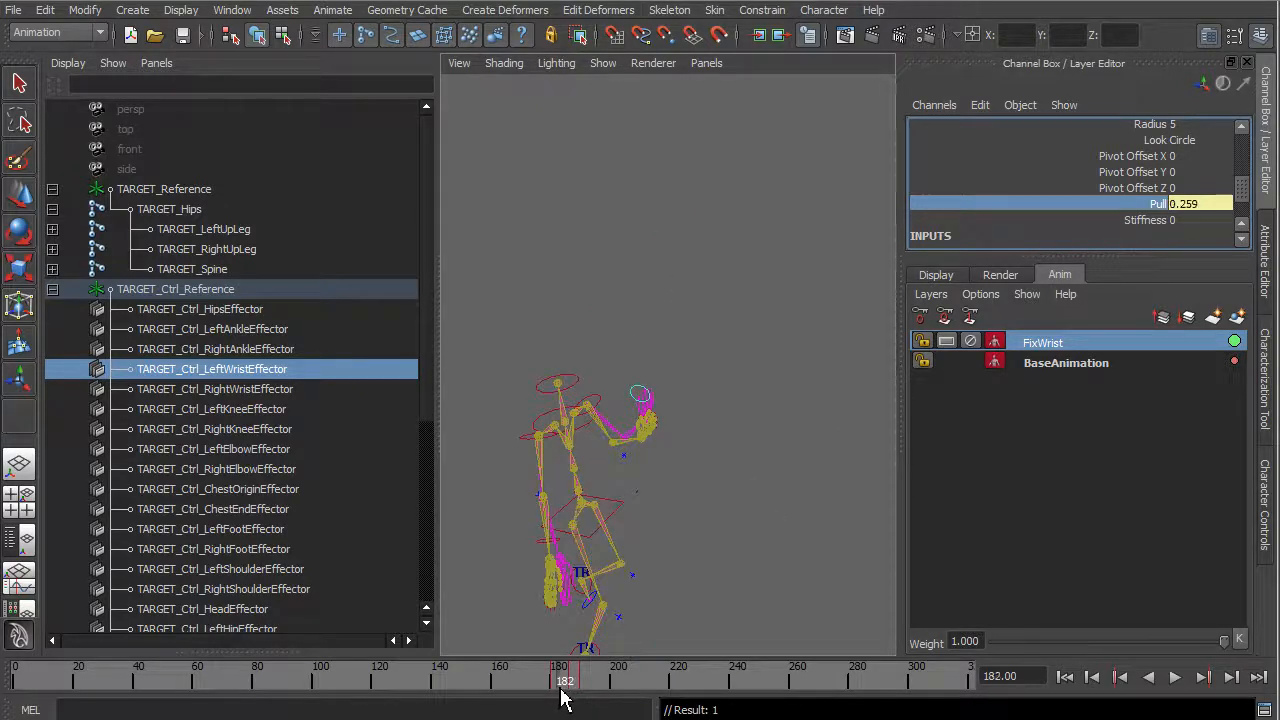
mouse_move(561, 700)
mouse_down()
mouse_move(497, 699)
mouse_move(575, 700)
mouse_up()
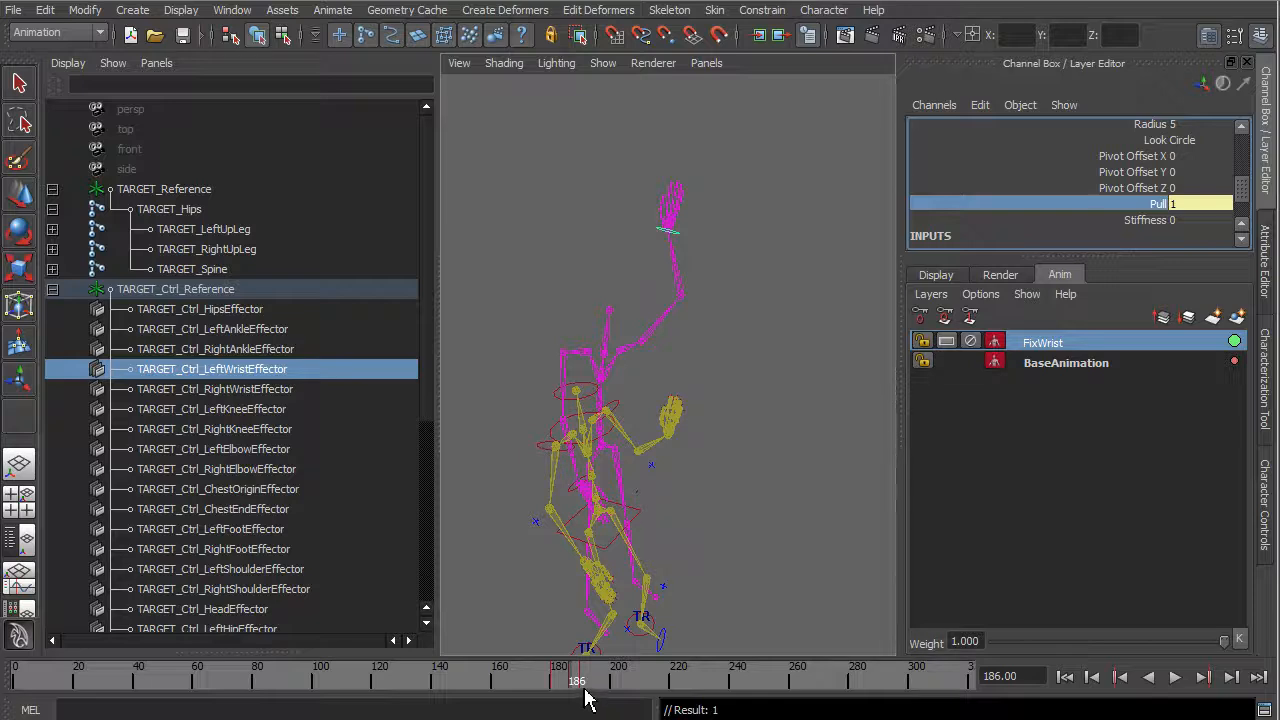
Lower the left wrist effector to slightly above head height at frame 186, key it and play back the animation
mouse_move(748, 530)
alt+mouse_down()
mouse_move(677, 531)
mouse_move(806, 540)
mouse_move(717, 563)
mouse_move(753, 441)
mouse_move(731, 523)
mouse_move(757, 510)
alt+mouse_up()
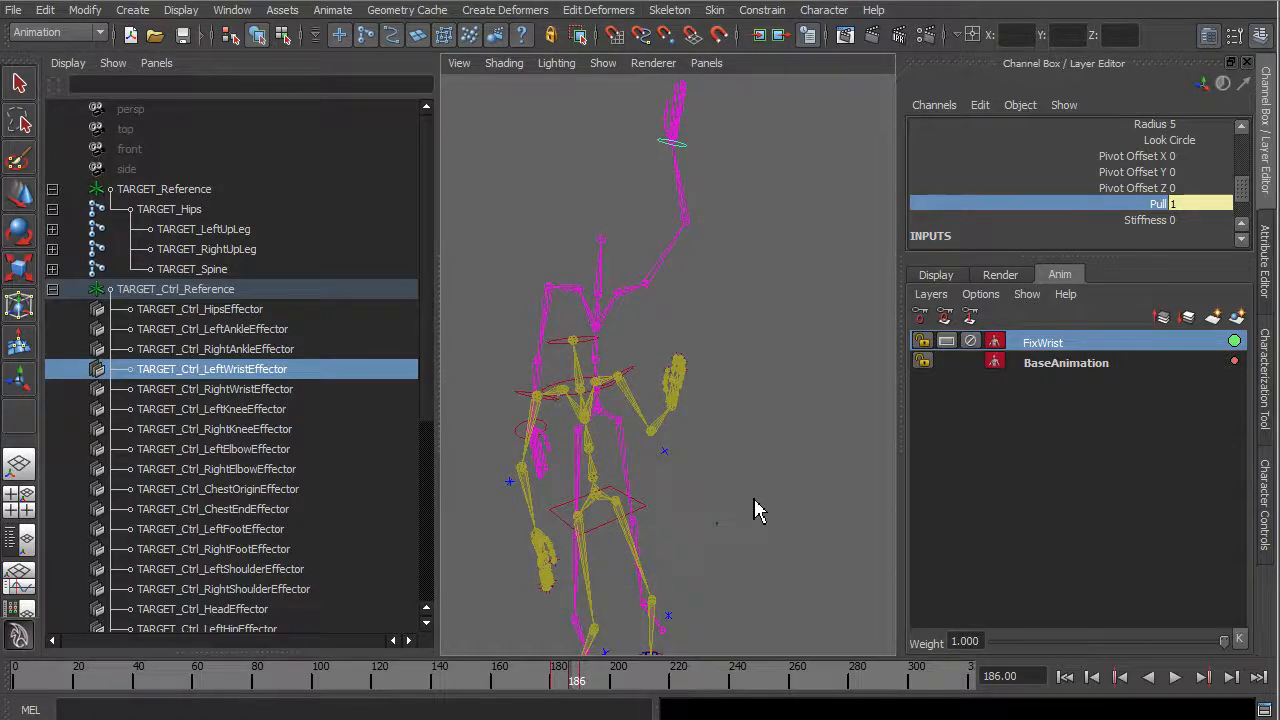
key(w)
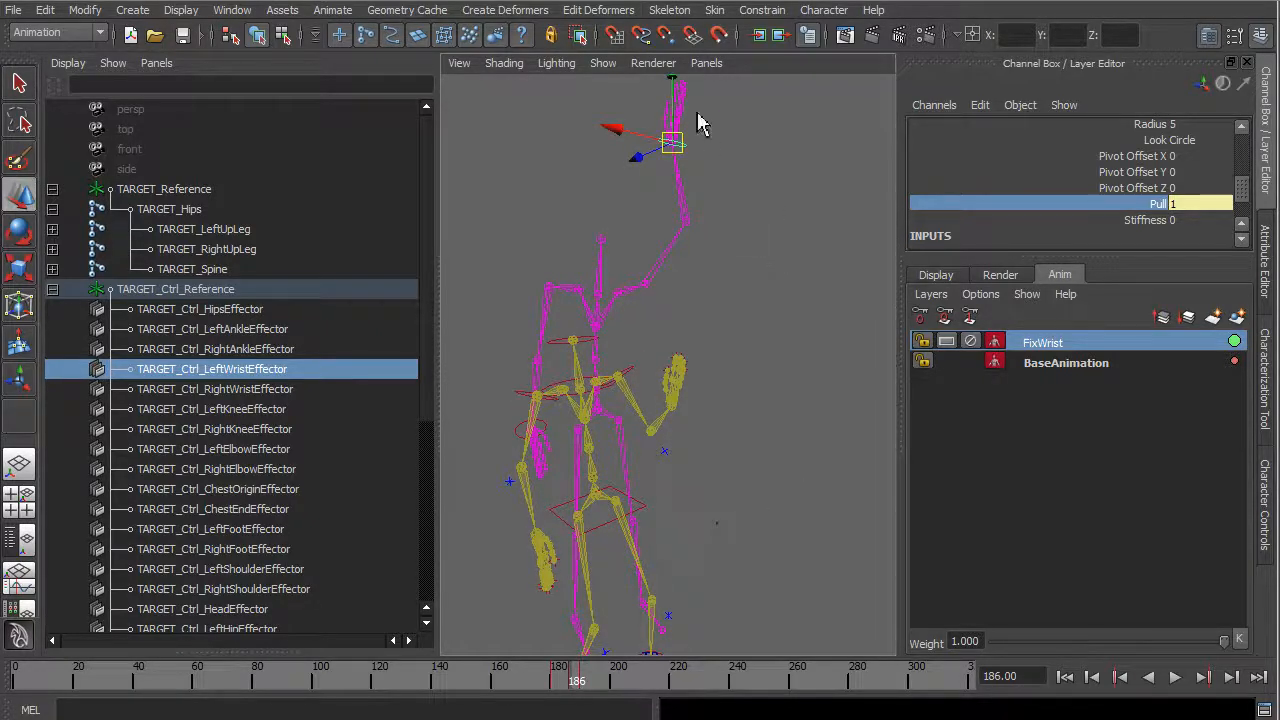
drag(686, 91, 678, 228)
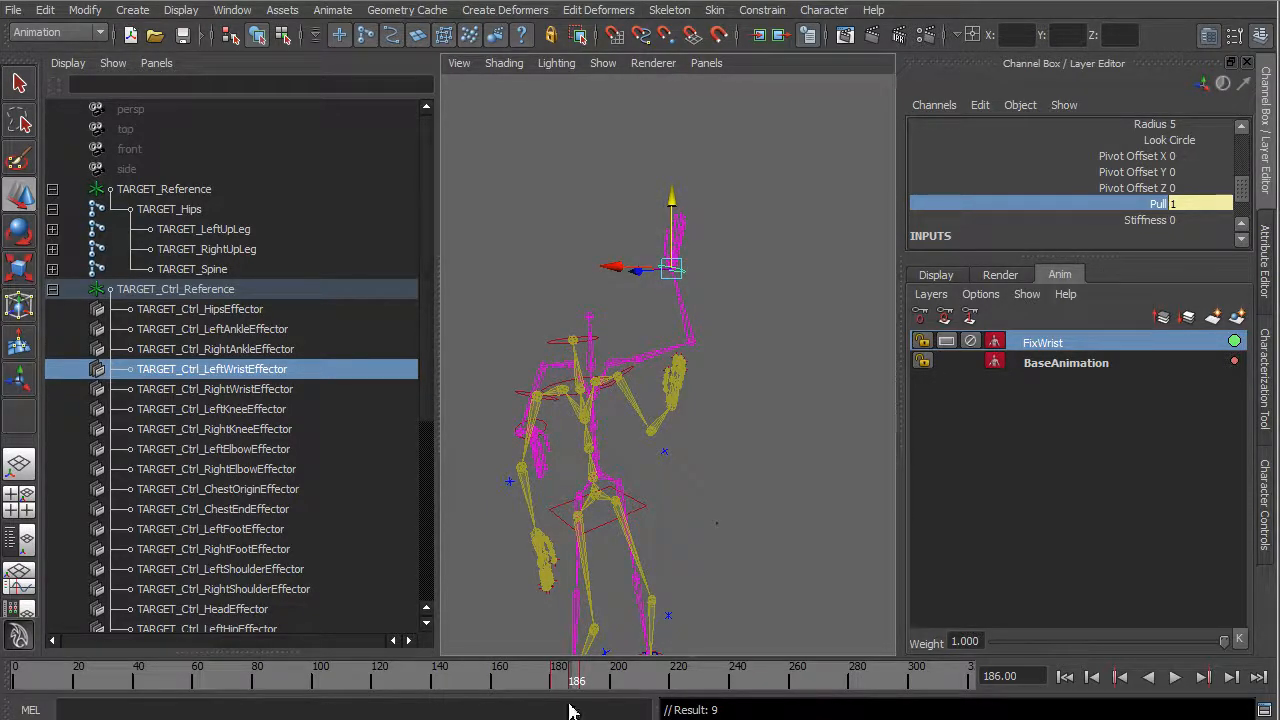
mouse_move(571, 686)
mouse_down()
mouse_move(447, 700)
mouse_move(529, 676)
mouse_move(574, 680)
mouse_move(575, 710)
mouse_up()
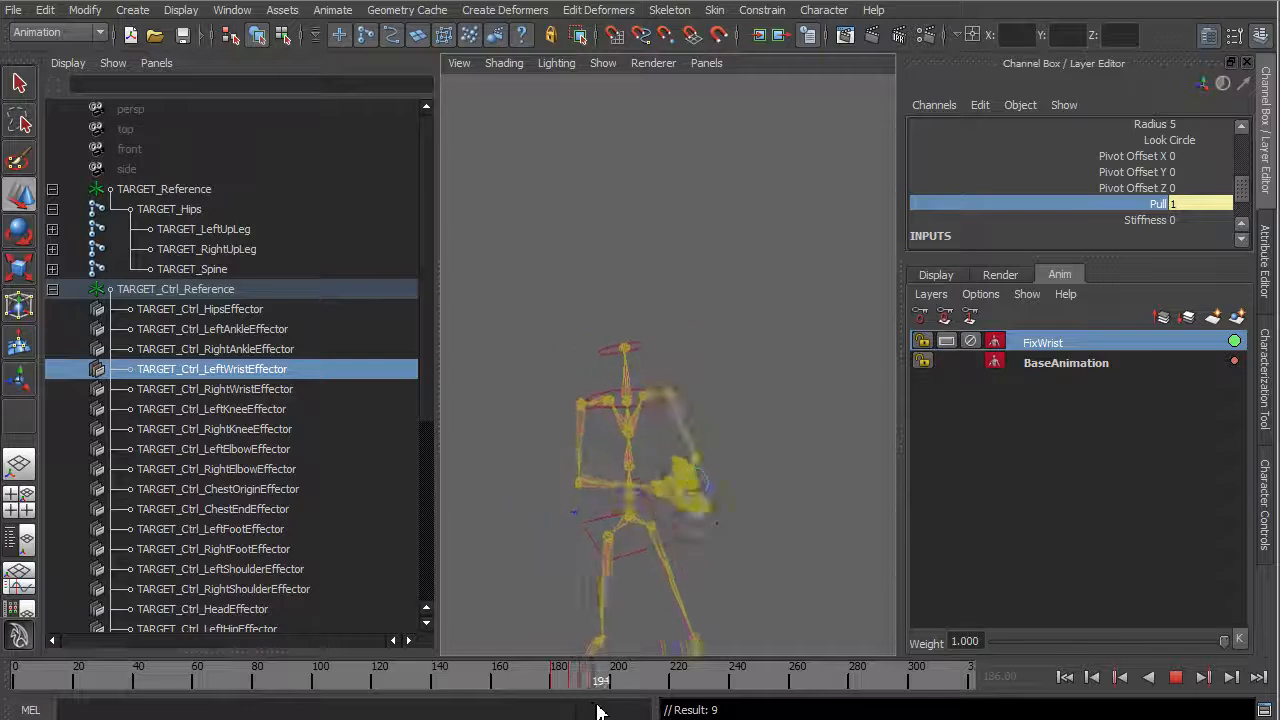
key(Escape)
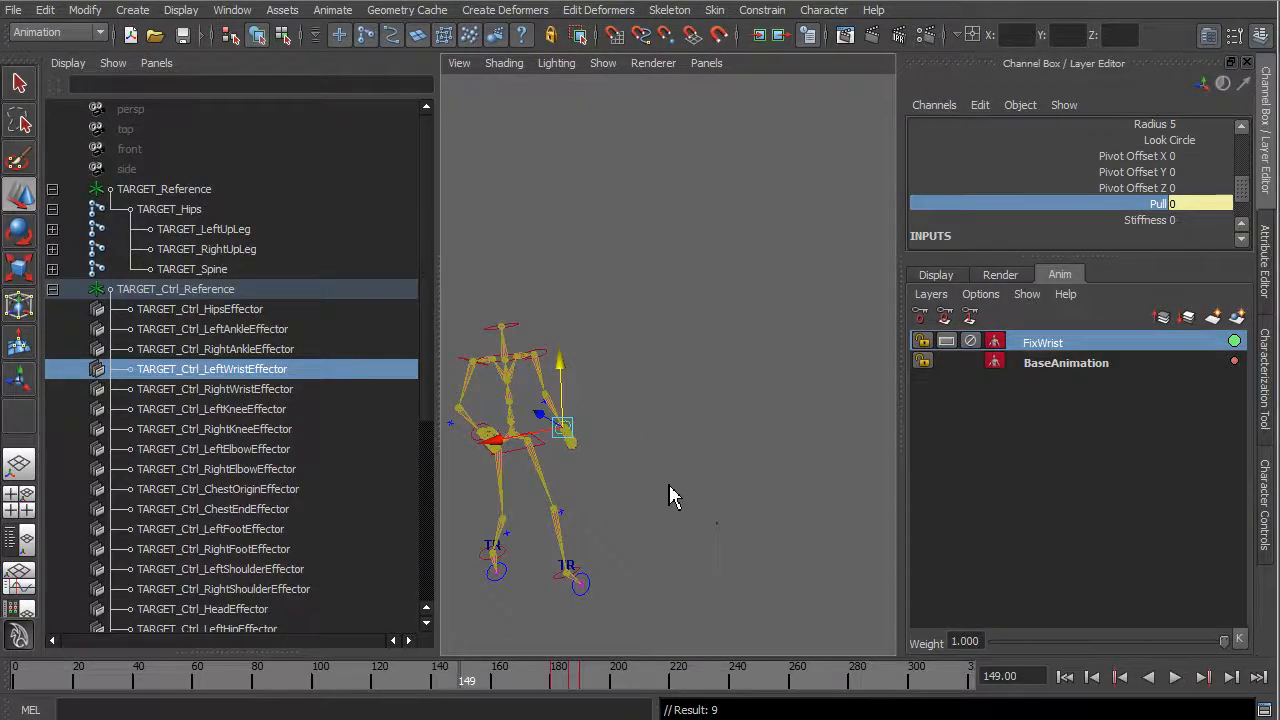
alt+drag(746, 397, 786, 533)
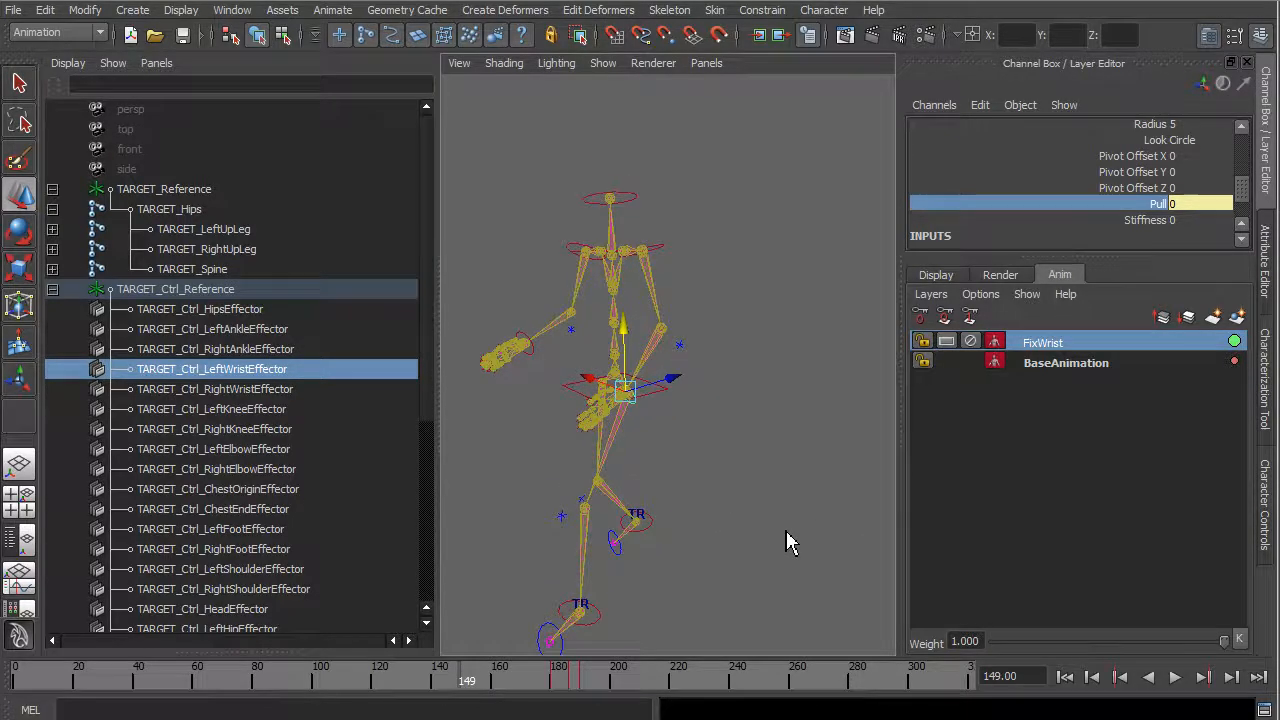